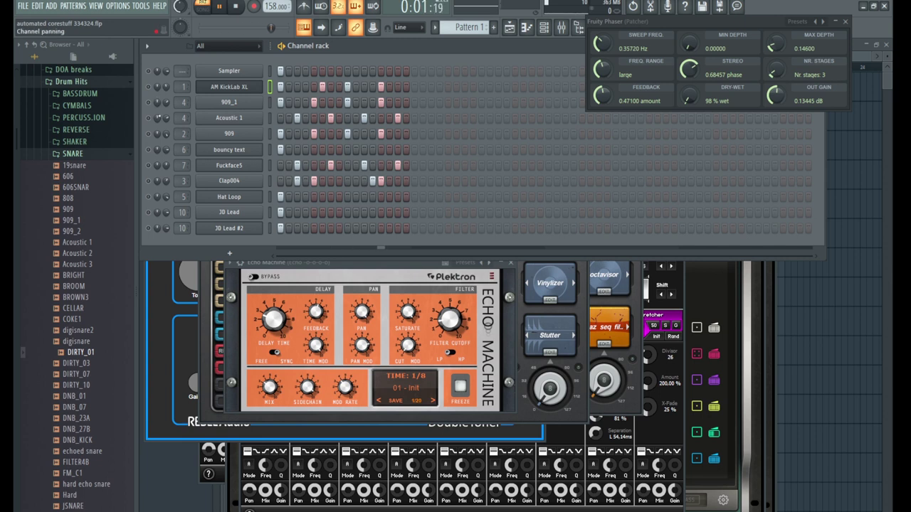
Unmute the 909_1, Acoustic 1, 909 and Fuckface5 channels, and lower the Fuckface5 channel's volume.
click(151, 103)
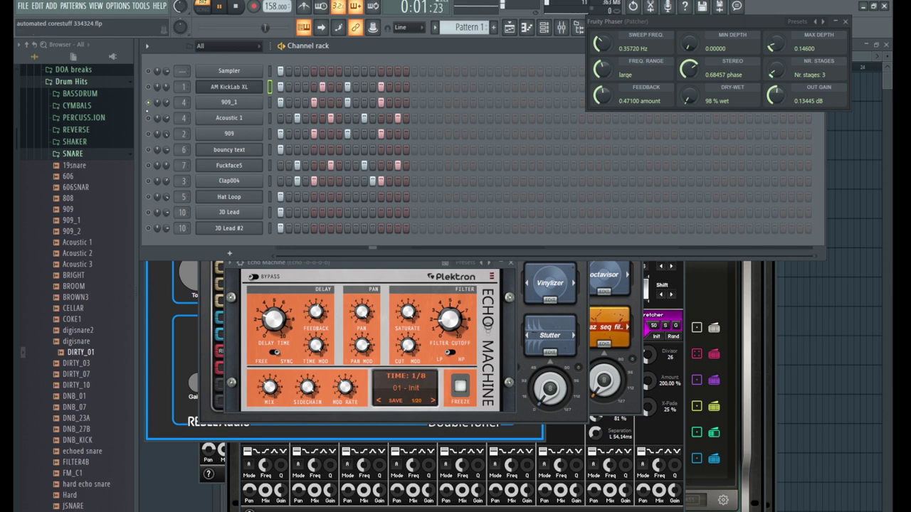
click(151, 118)
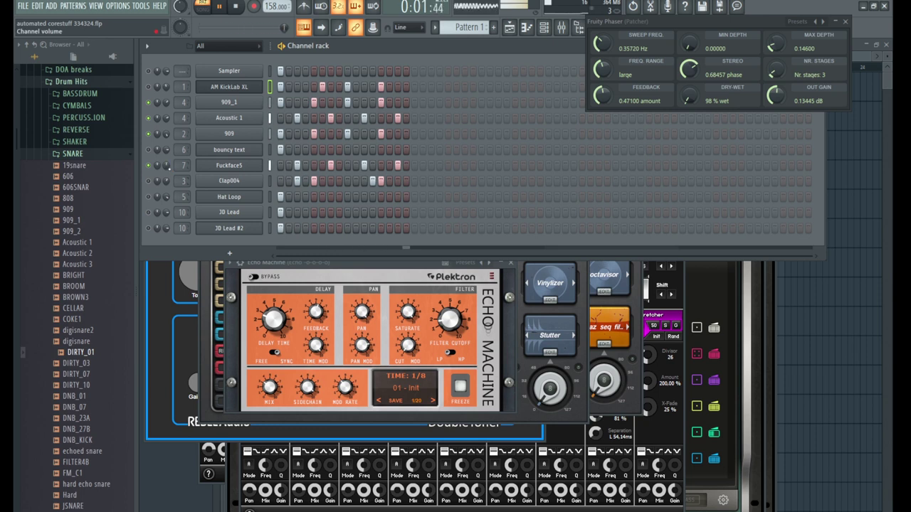
drag(166, 166, 166, 178)
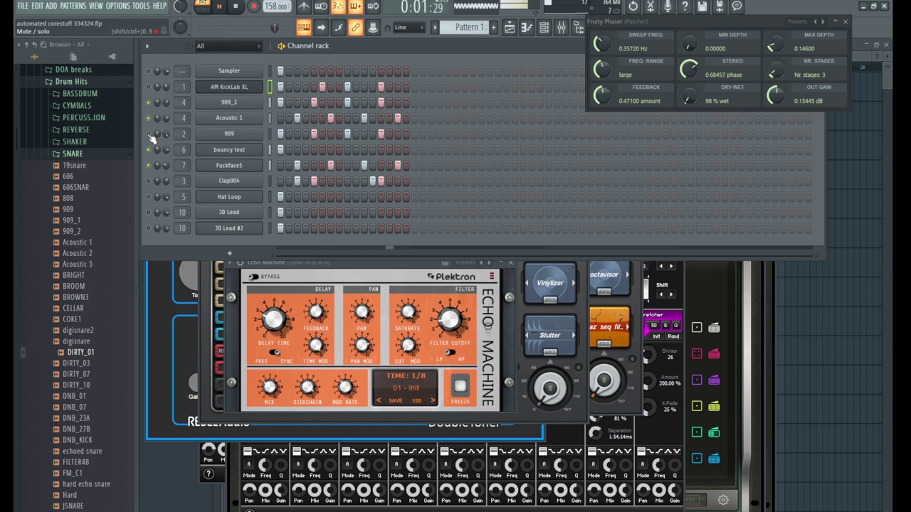
Load Looperator into effect slot 4 of the 909 channel's mixer track, Kickz II.
click(231, 136)
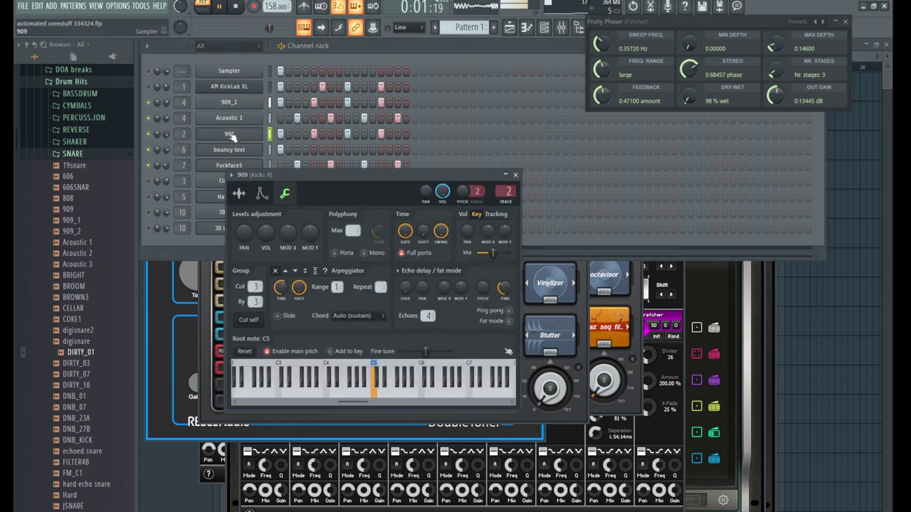
key(F9)
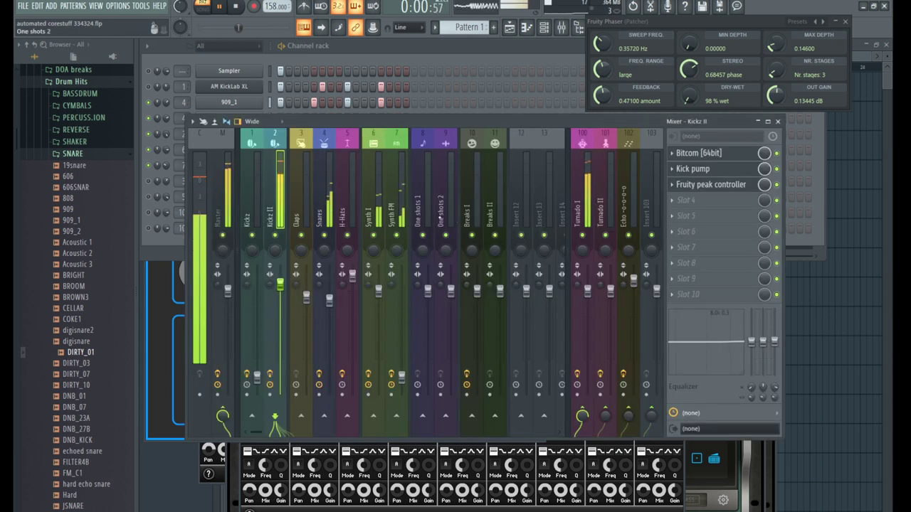
click(681, 201)
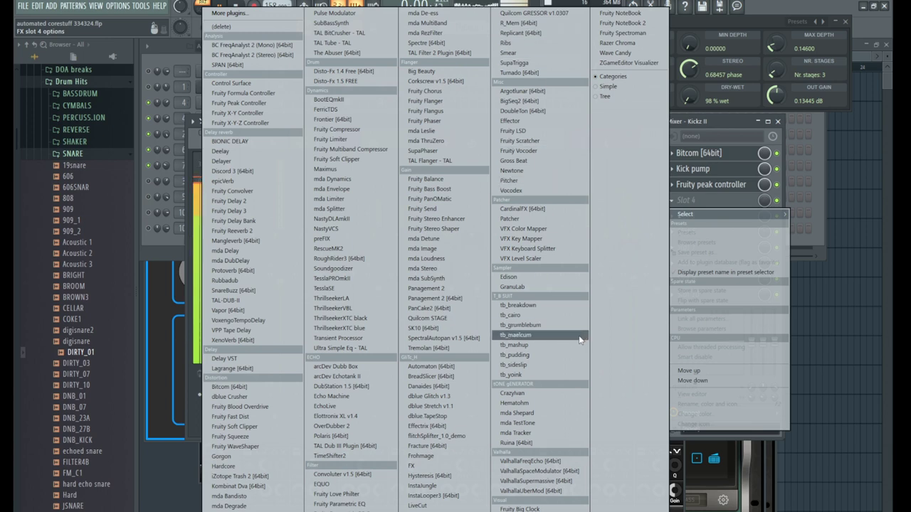
click(434, 511)
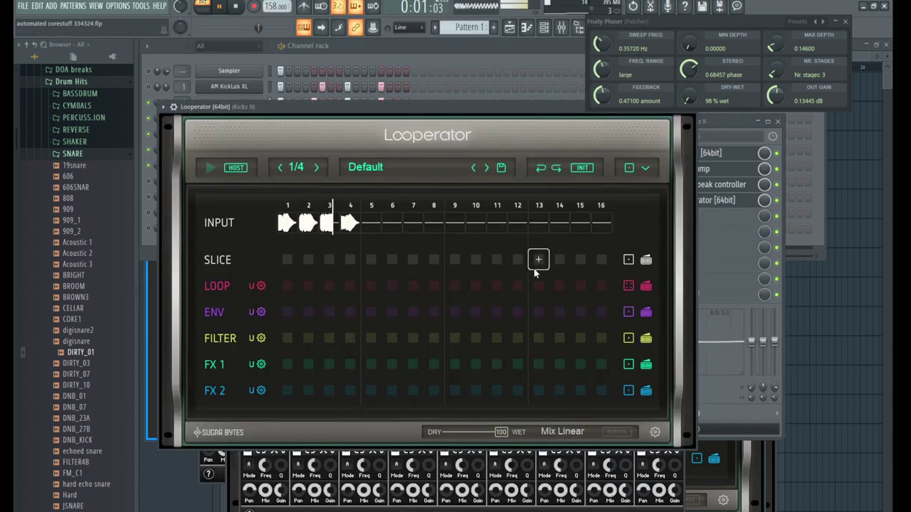
Put a random loop effect on the first LOOP step in Looperator and set the step rate to 1/2.
right_click(308, 285)
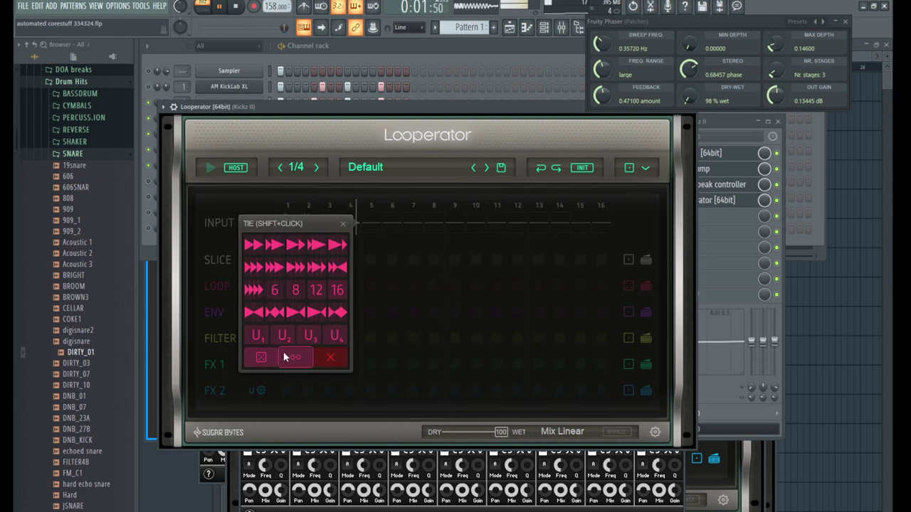
click(261, 357)
click(317, 168)
click(317, 167)
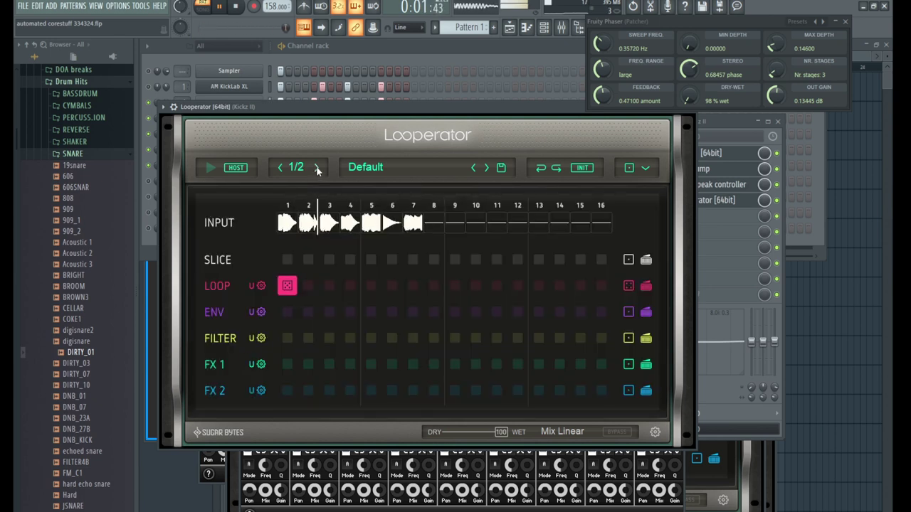
Set Looperator's FX 1 mix to 39 and assign Distortion 2 to the first FX 1 step.
right_click(308, 364)
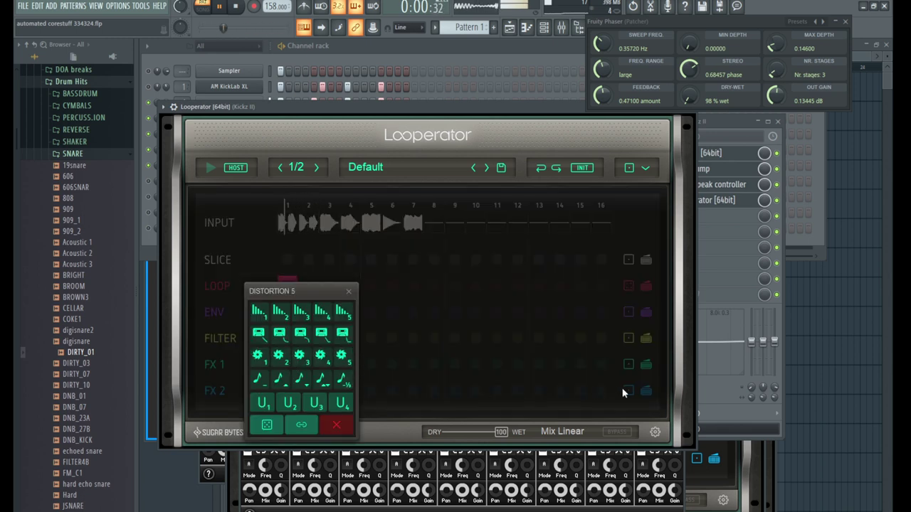
click(635, 368)
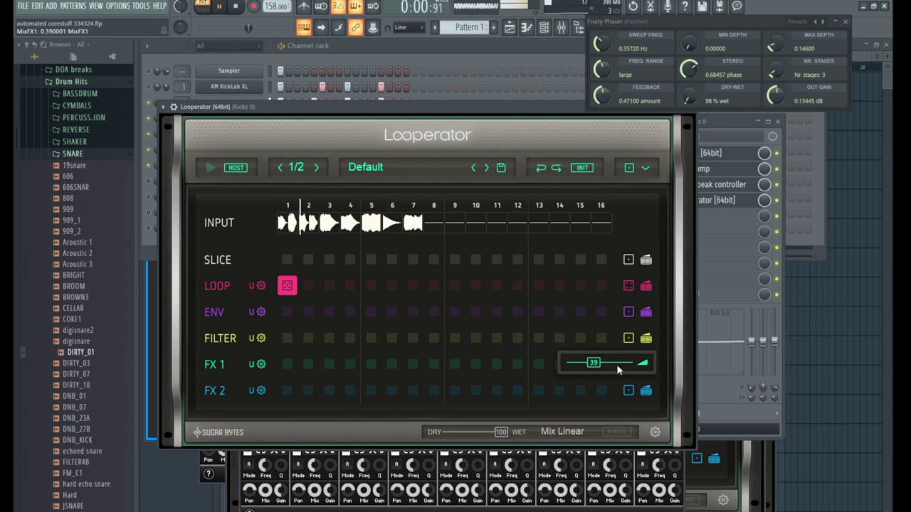
click(291, 363)
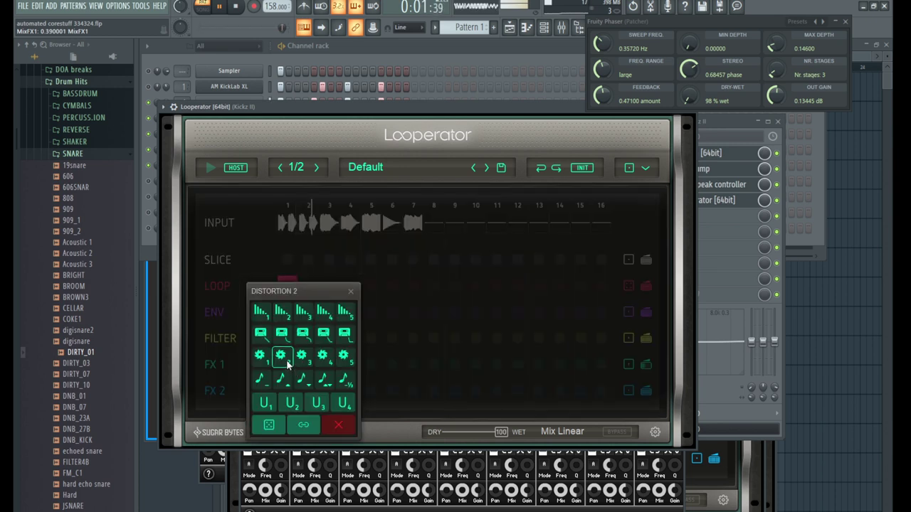
click(299, 367)
click(308, 388)
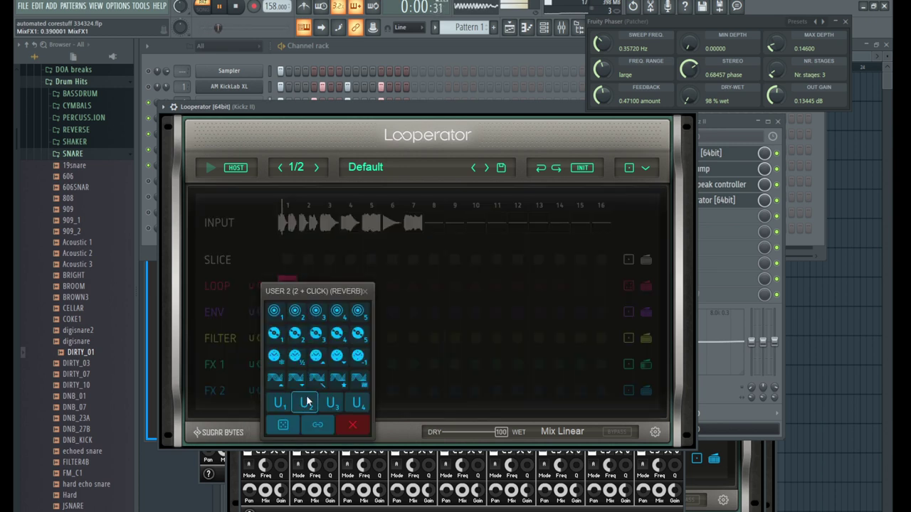
click(282, 426)
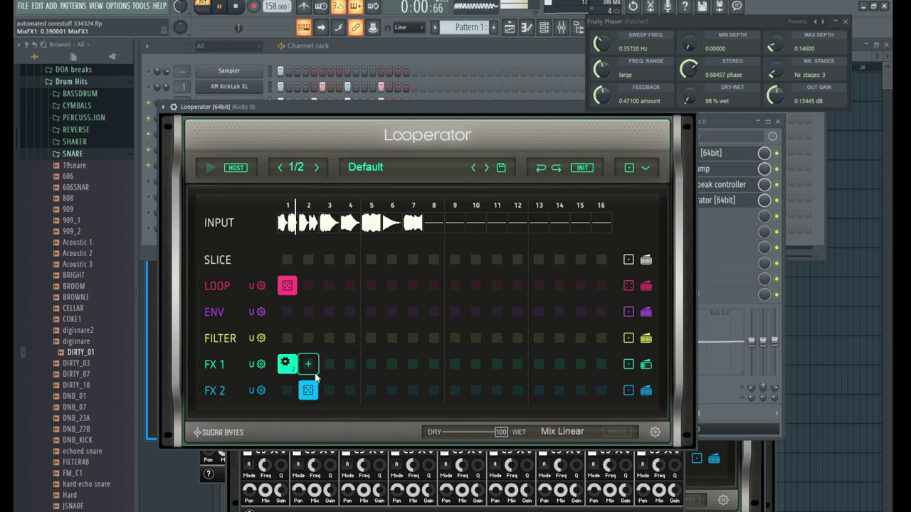
click(311, 392)
click(289, 424)
right_click(311, 391)
Assign Distortion 3 to the second FX 1 step in Looperator.
click(311, 365)
click(311, 365)
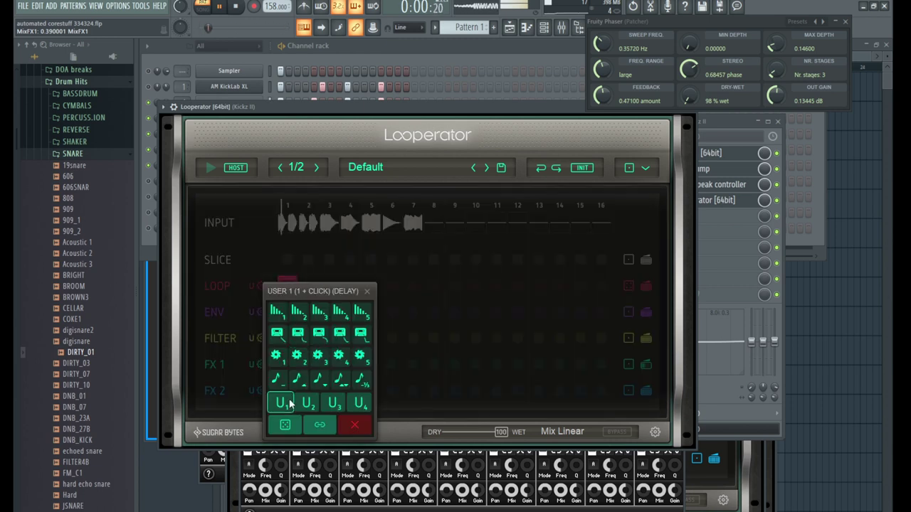
click(324, 358)
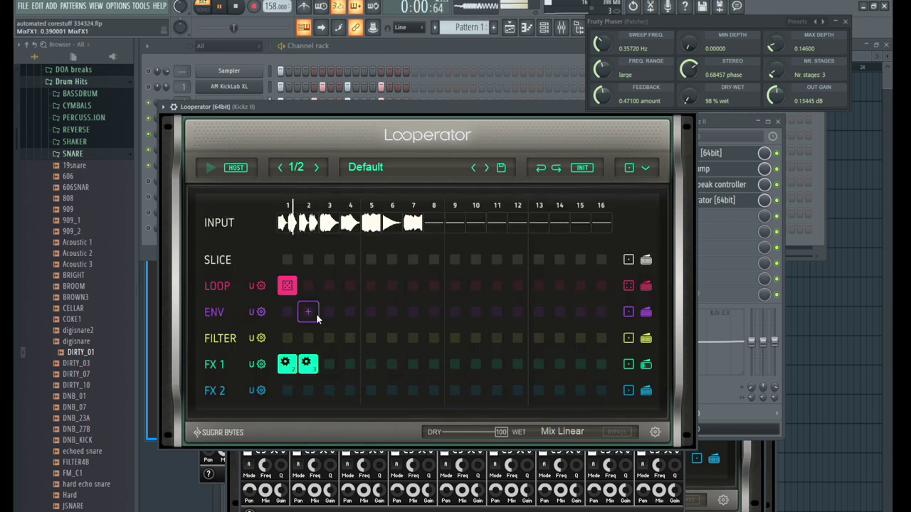
Leave only the AM KickLab XL, 909, bouncy text and Clap004 channels unmuted in the channel rack.
click(144, 137)
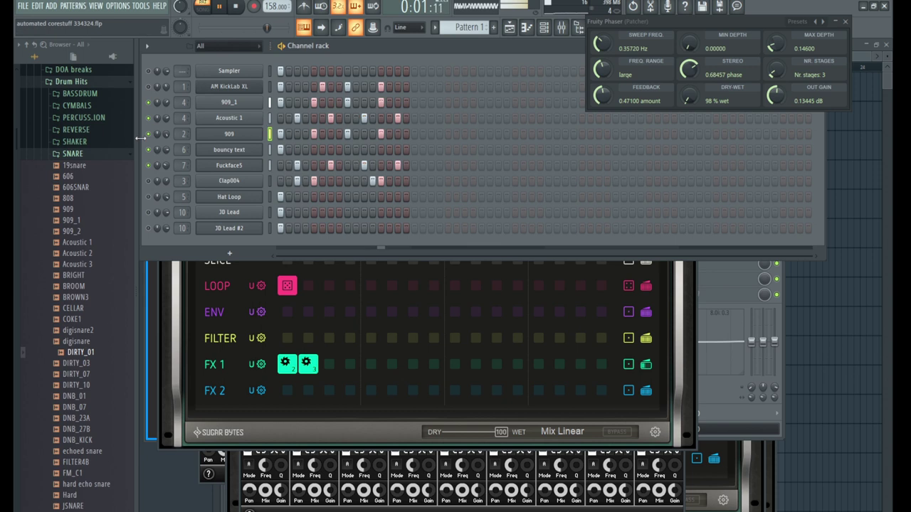
right_click(148, 151)
click(162, 158)
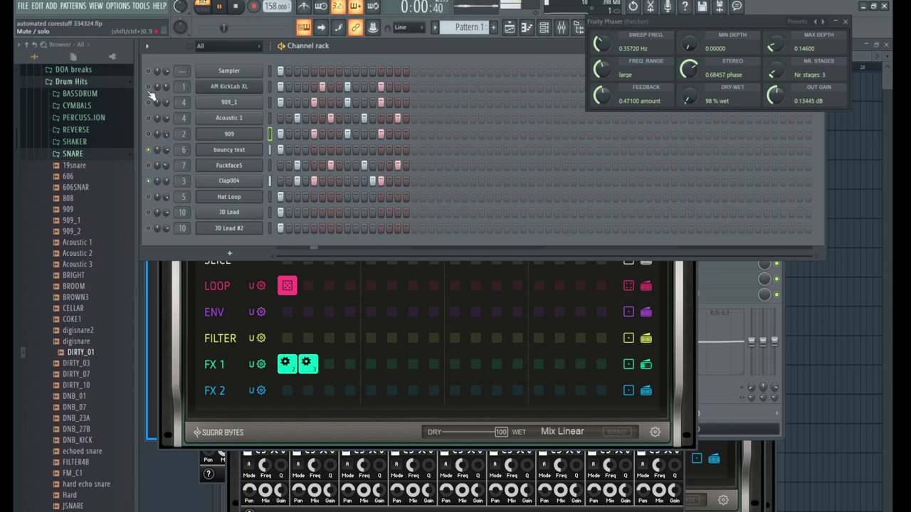
click(148, 150)
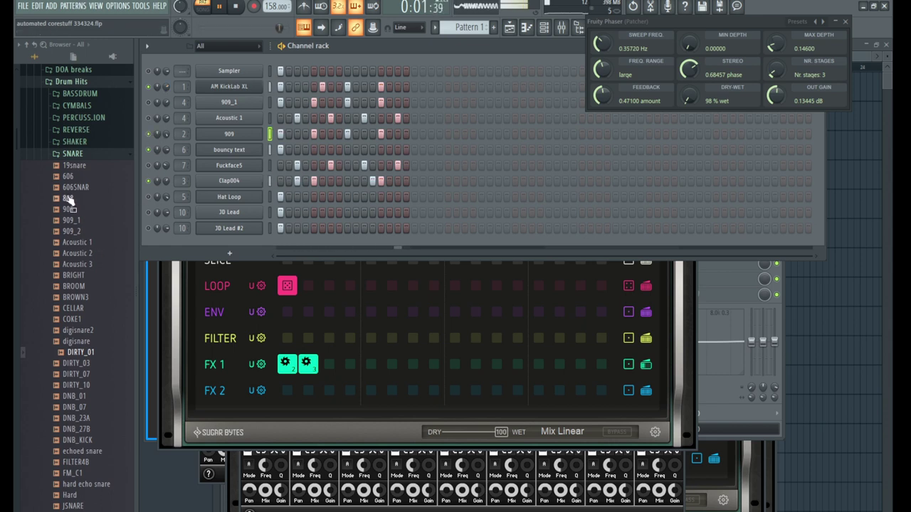
Add the Kick it 4e sample from the 2023 Kicks folder as a new channel routed to mixer track 2.
click(75, 84)
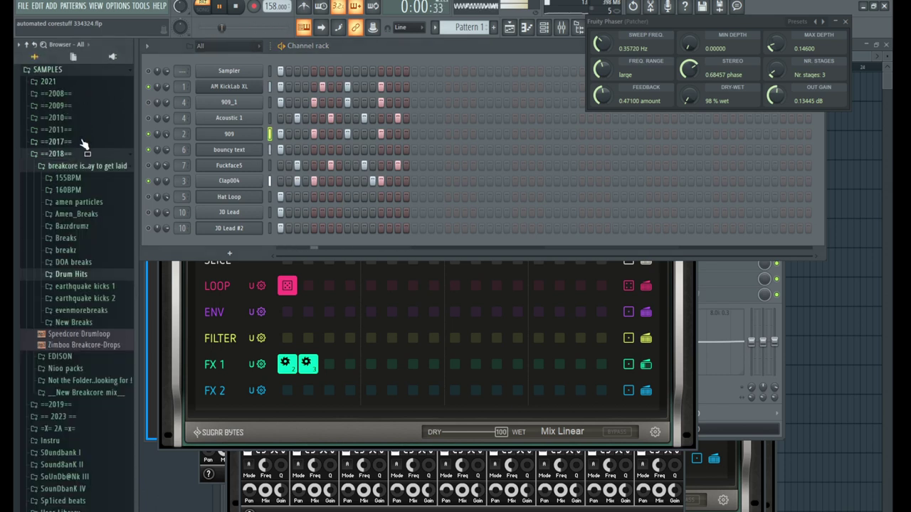
click(41, 155)
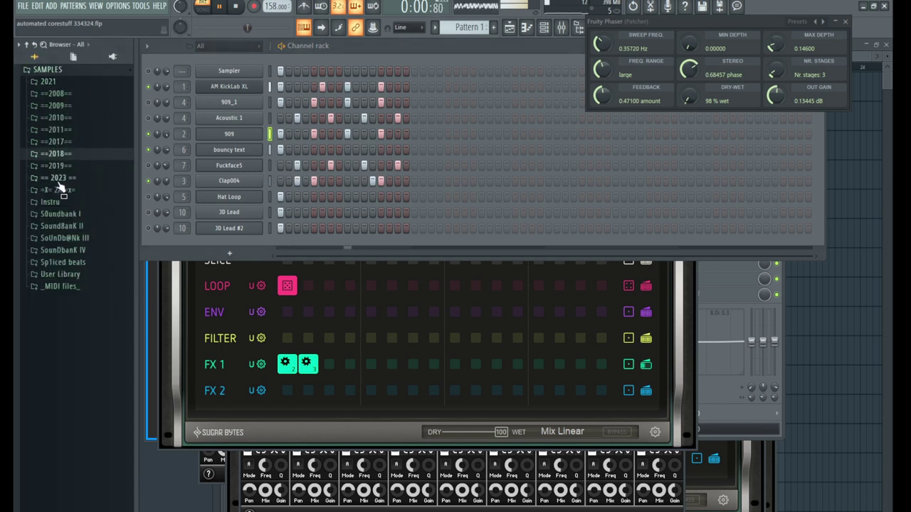
click(57, 178)
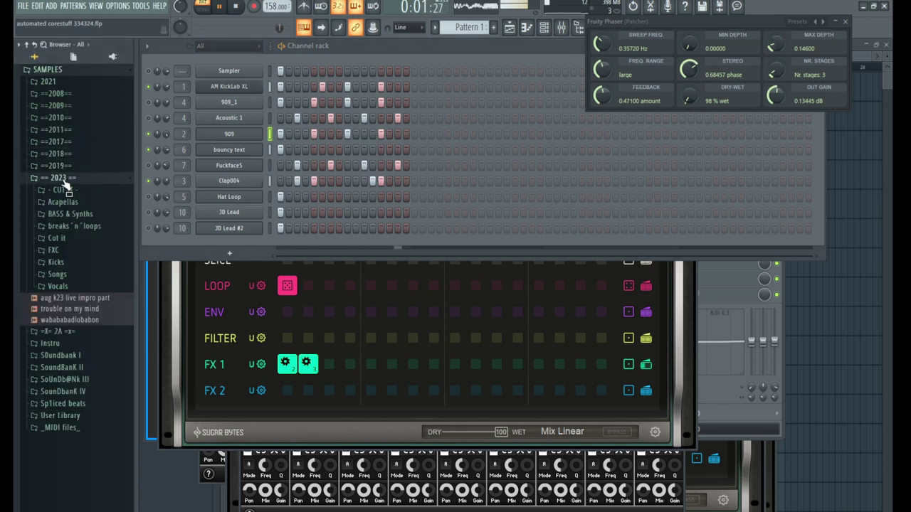
click(57, 263)
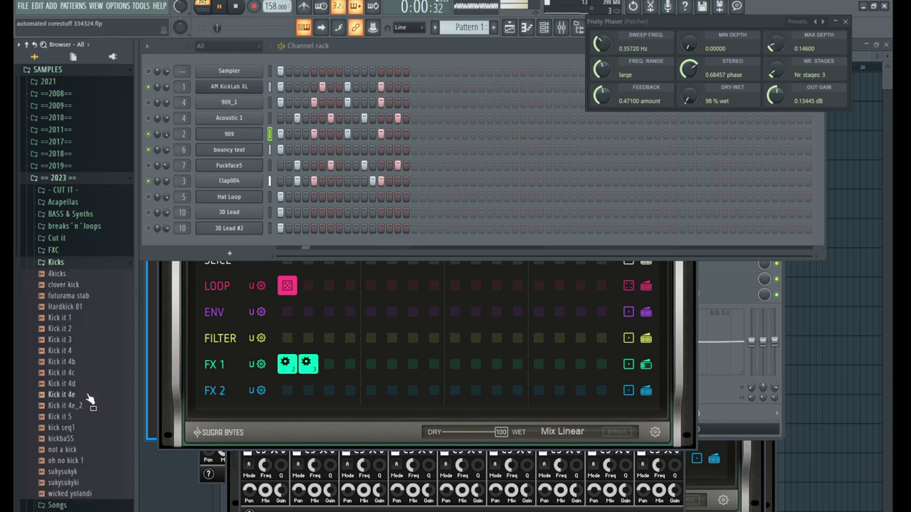
drag(80, 396, 237, 249)
scroll(184, 242, up, 2)
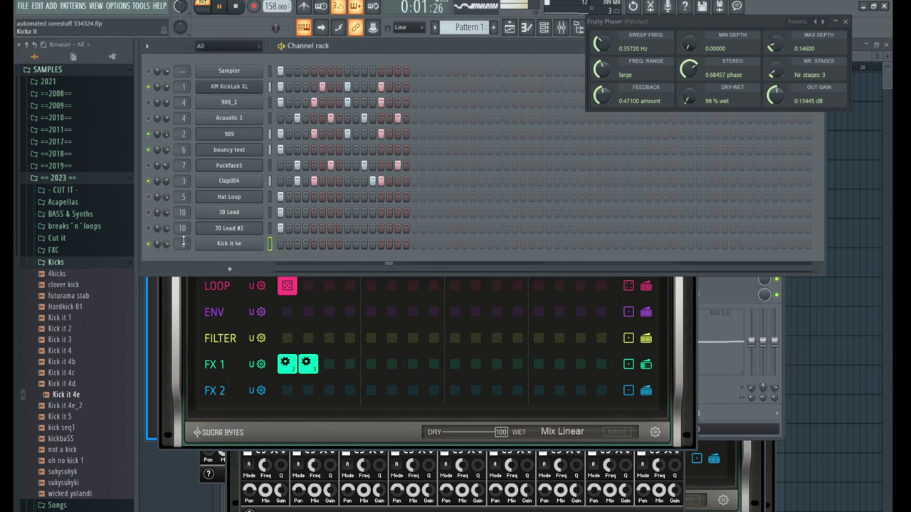
Fill every fourth step of the Kick it 4e channel and restart the pattern playback.
right_click(220, 244)
click(359, 288)
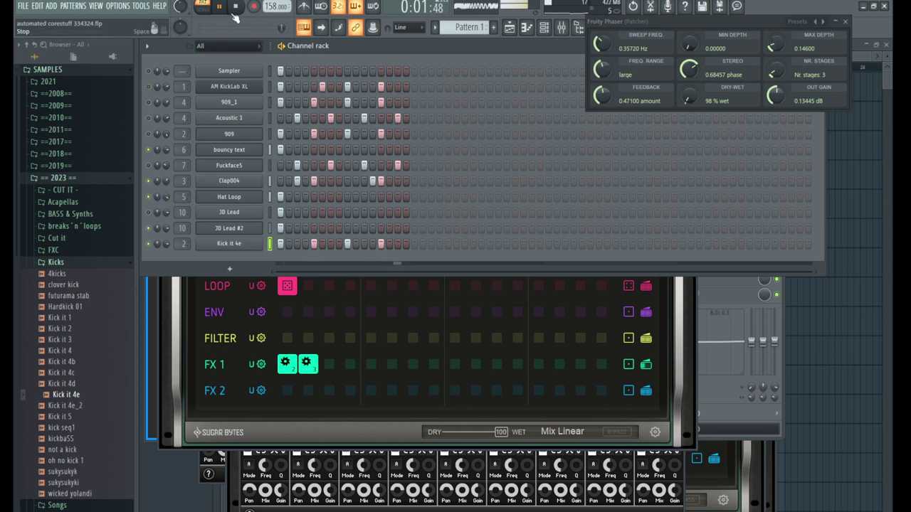
click(237, 7)
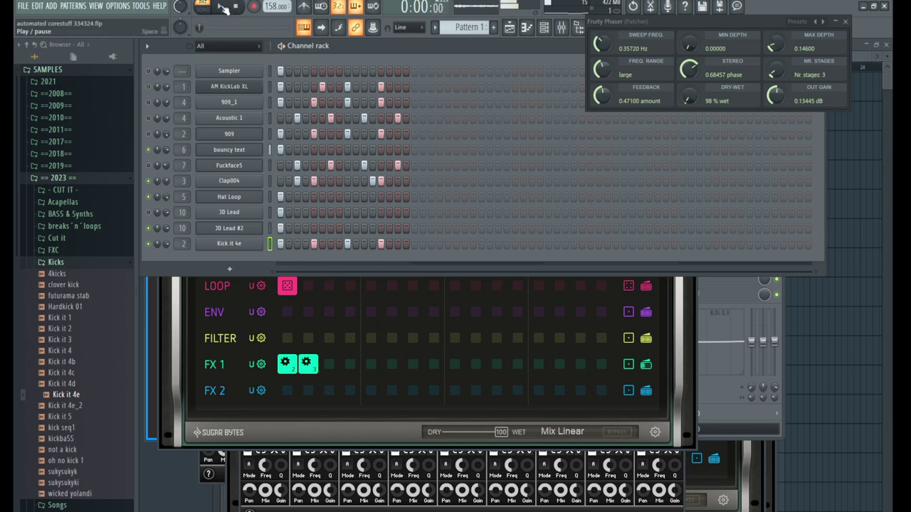
click(222, 7)
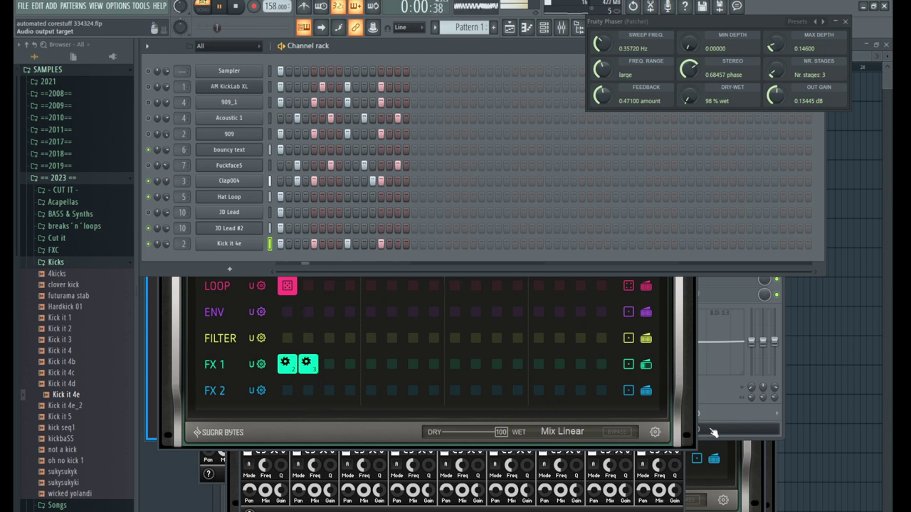
Lower the mix level of the Turnado effect on the Turnado I mixer track.
key(F9)
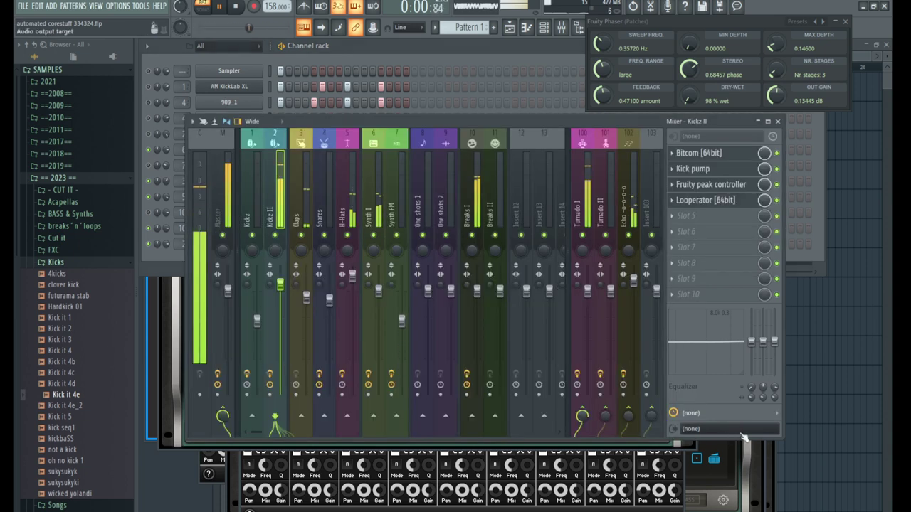
click(582, 187)
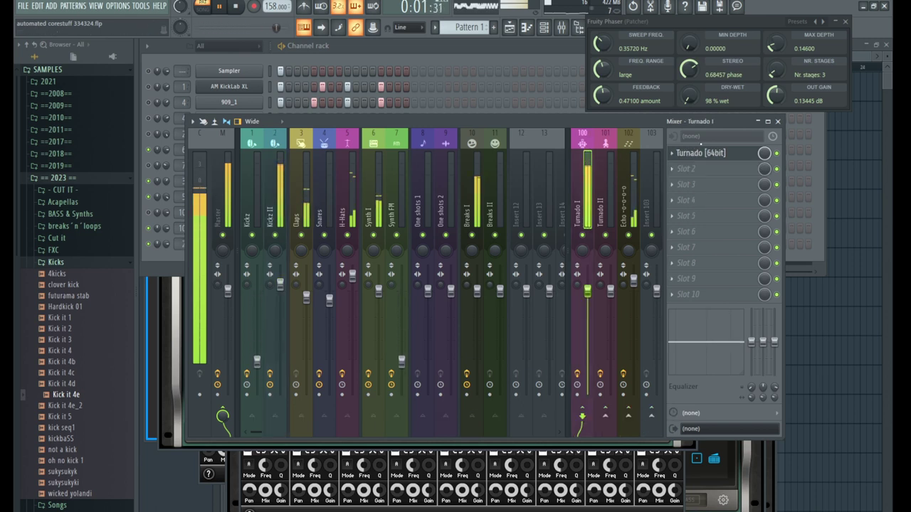
click(705, 156)
drag(764, 153, 764, 193)
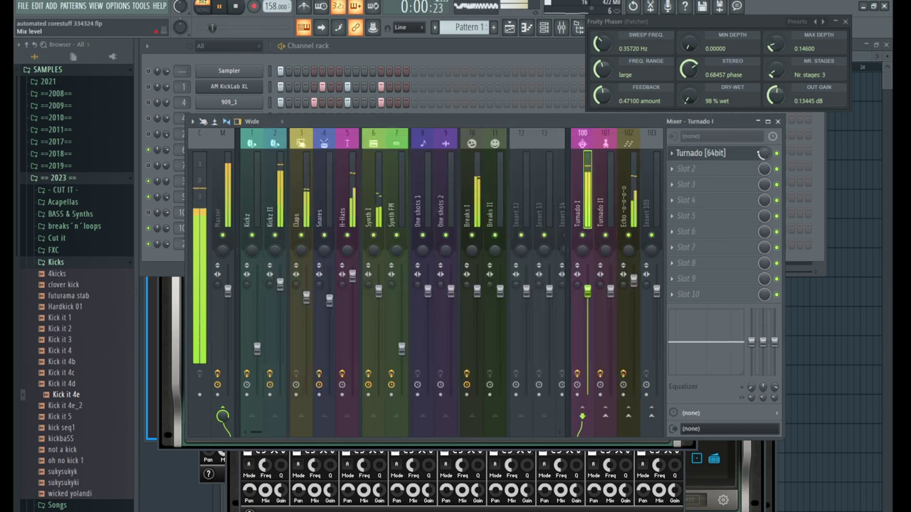
Mute the Kick it 4e channel and turn up Turnado's Looper, octavisor, Flanger and complexer knobs.
click(703, 153)
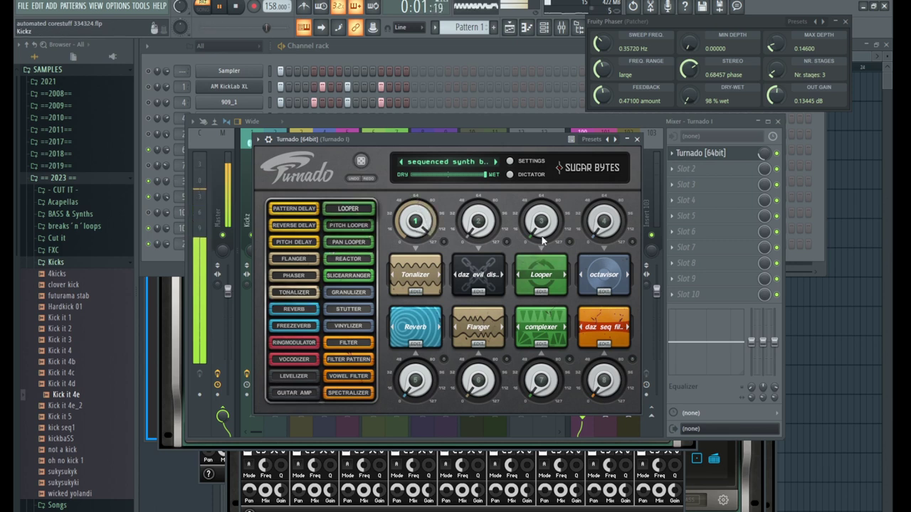
click(153, 244)
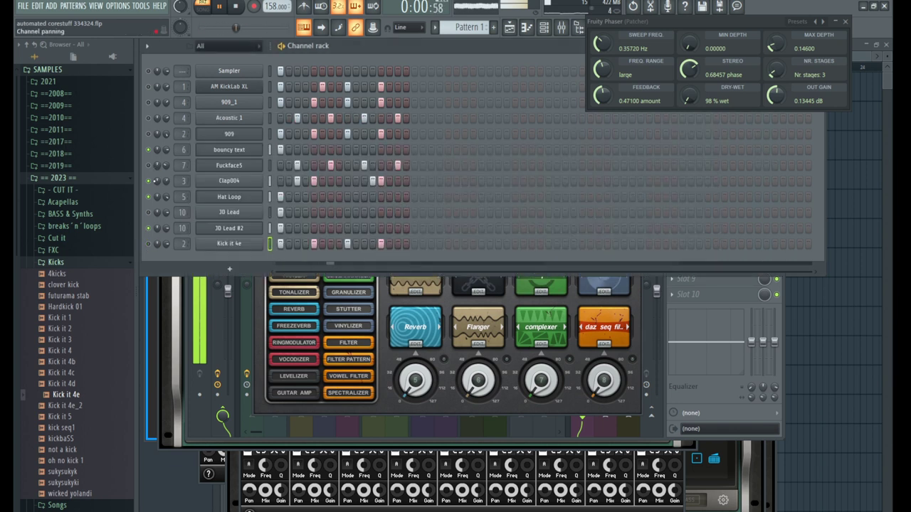
click(497, 363)
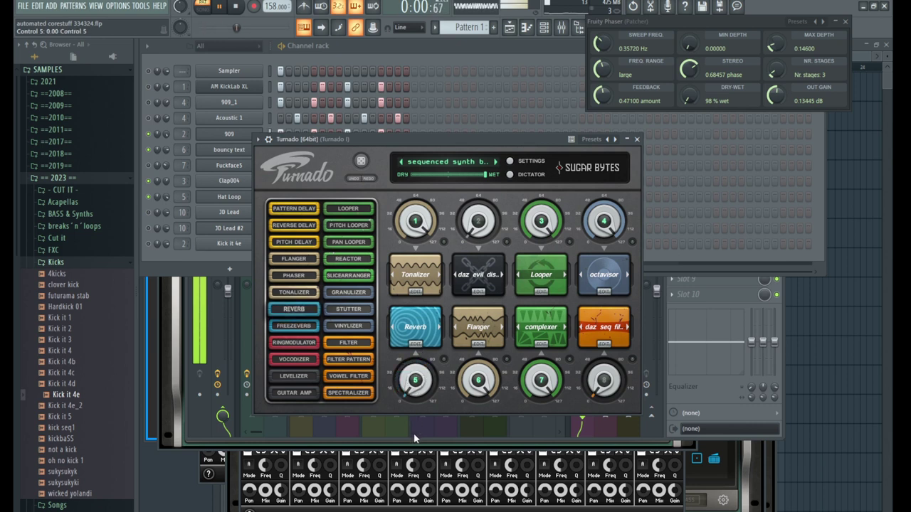
Open InstaJungle on the Master mixer track and set its Button Val 1 to 0.5 ppq.
key(F9)
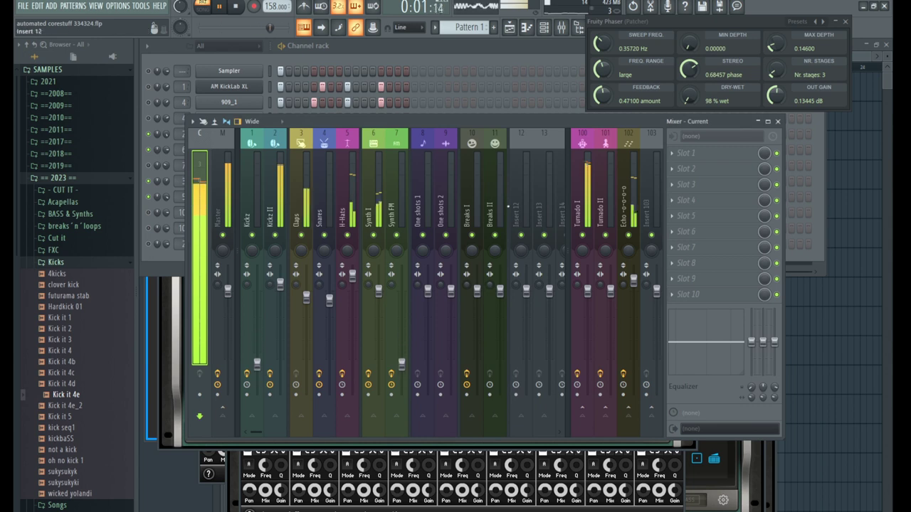
click(701, 169)
click(701, 156)
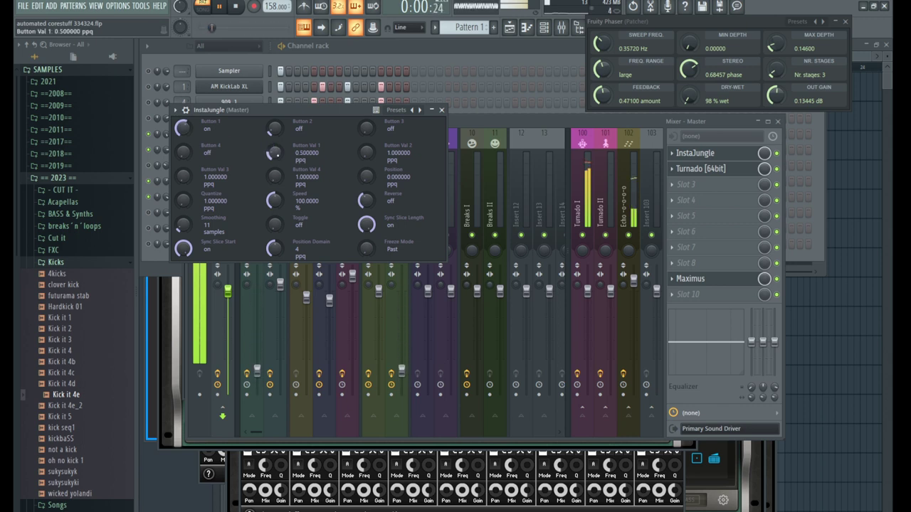
Switch off InstaJungle's Button 1 on the Master track and return to the mixer.
click(187, 128)
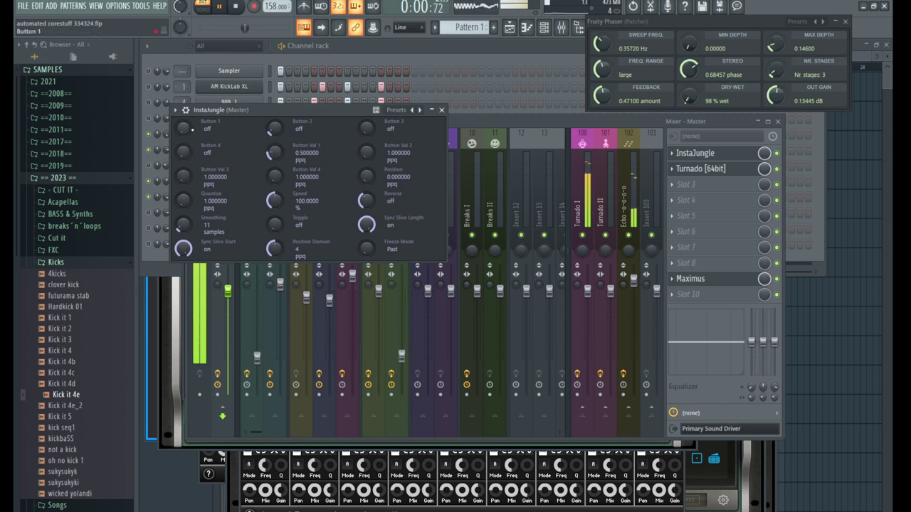
click(336, 61)
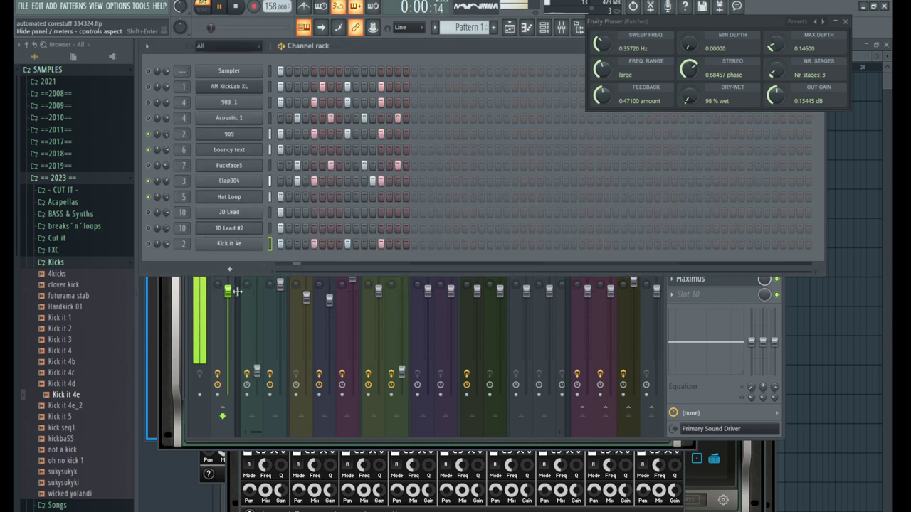
click(222, 310)
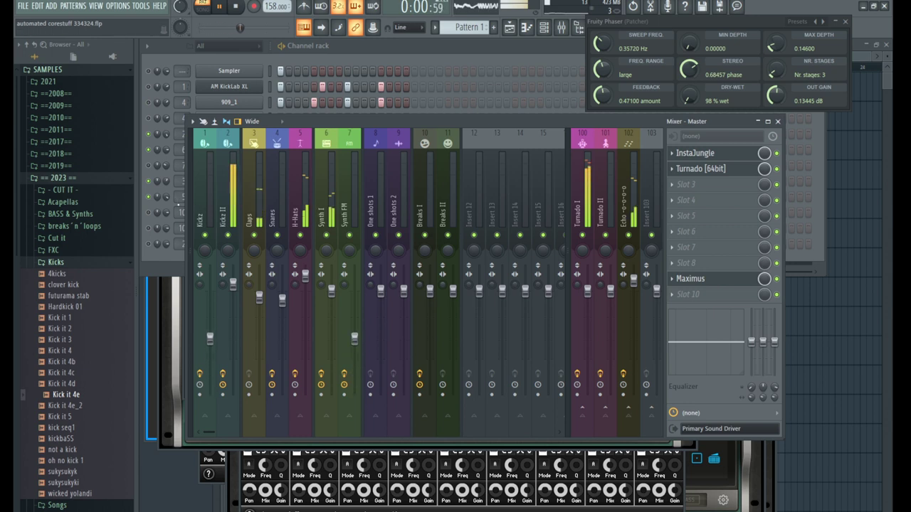
Open Turnado on the Master track, switch on its Dictator and lower the dry/wet mix to about half.
click(190, 201)
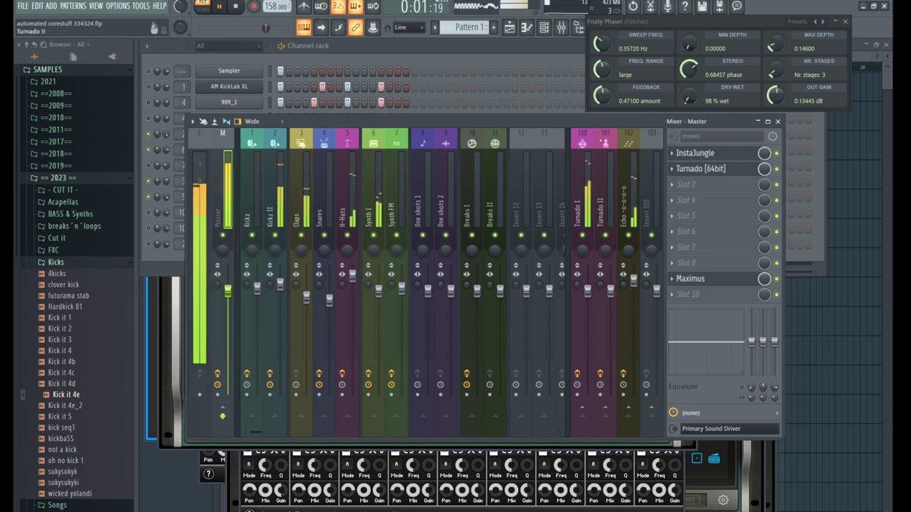
click(701, 169)
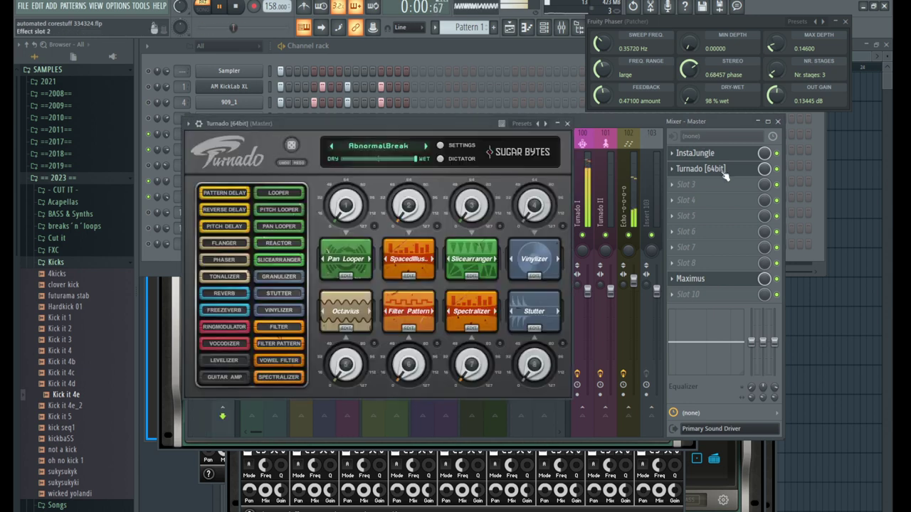
click(449, 160)
drag(415, 158, 374, 171)
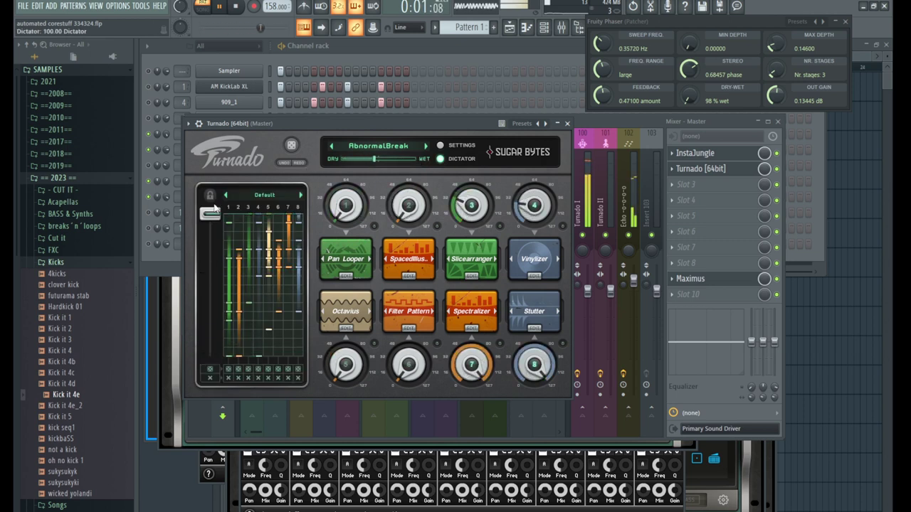
Raise Turnado's Dictator fader to 100, readjust the dry/wet mix and pull the Dictator fader back down.
drag(210, 356, 183, 177)
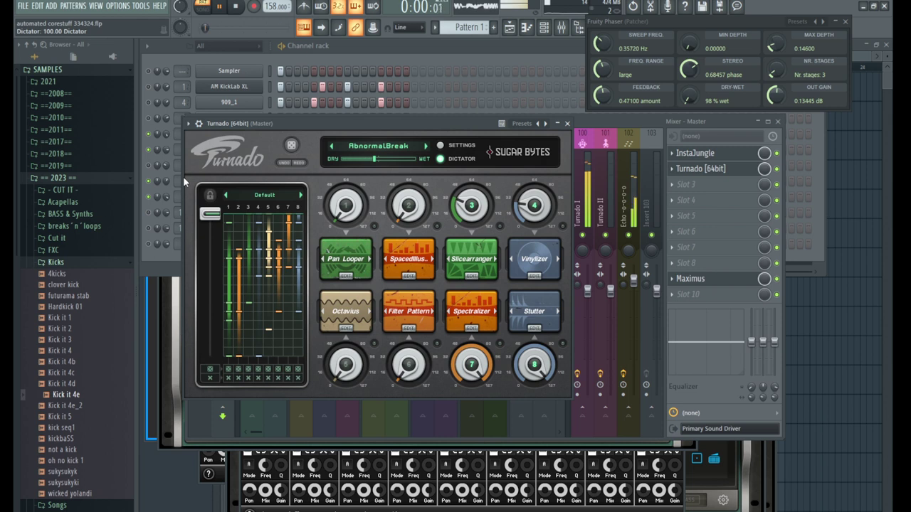
drag(375, 161, 430, 168)
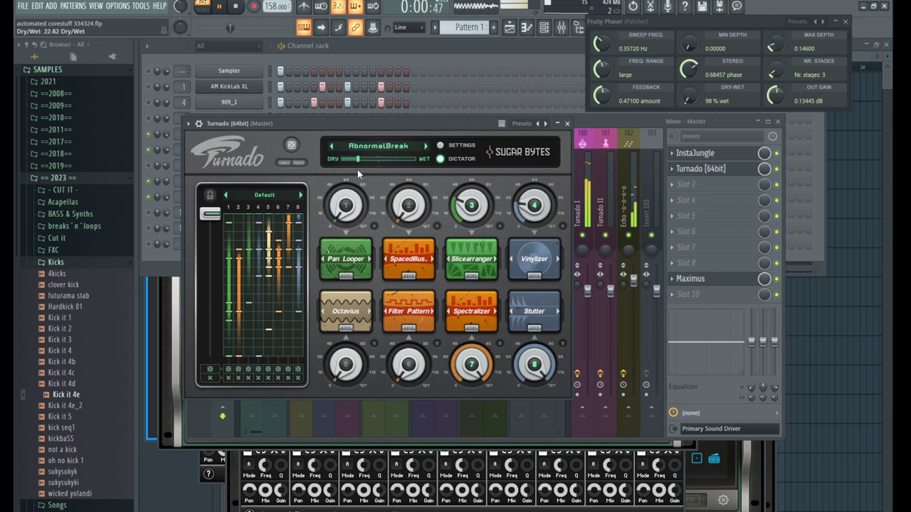
drag(210, 213, 240, 335)
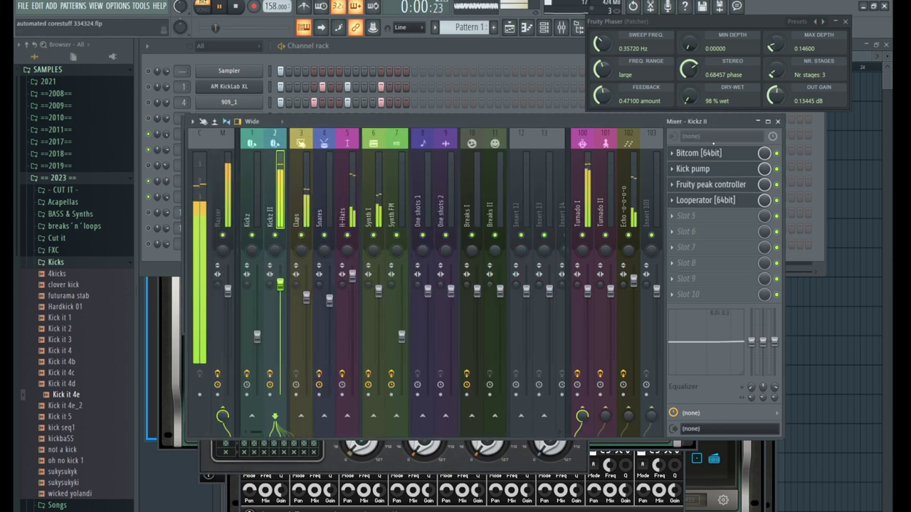
Load the 05-De Rez preset in Bitcom on the Kickz II track and raise its sequencer swing to 67%.
click(704, 168)
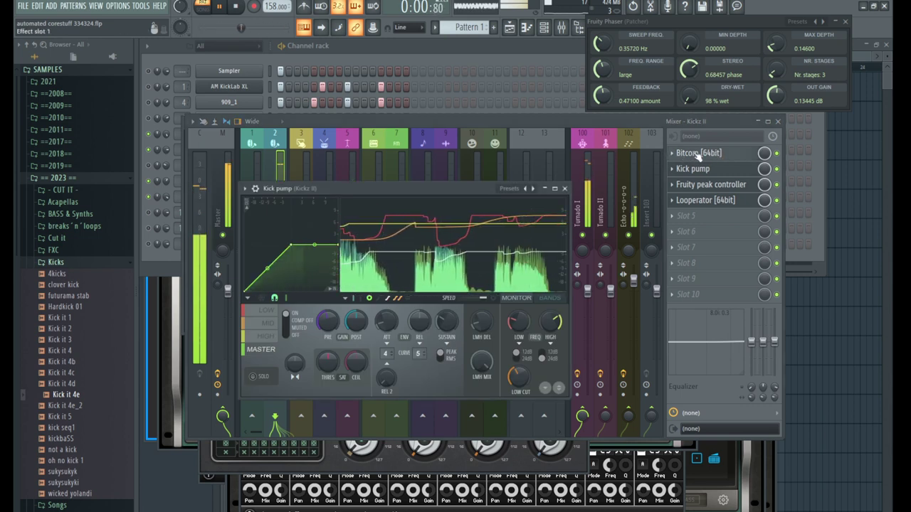
click(694, 153)
click(534, 174)
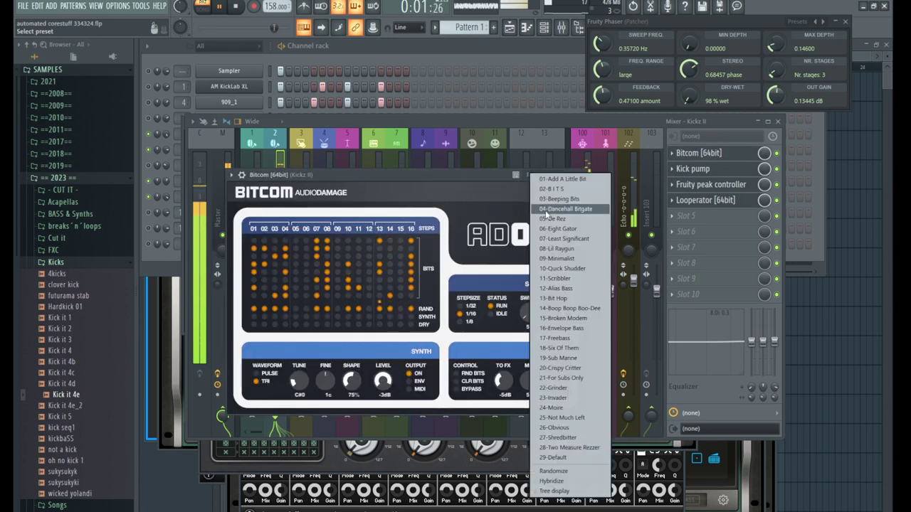
click(552, 219)
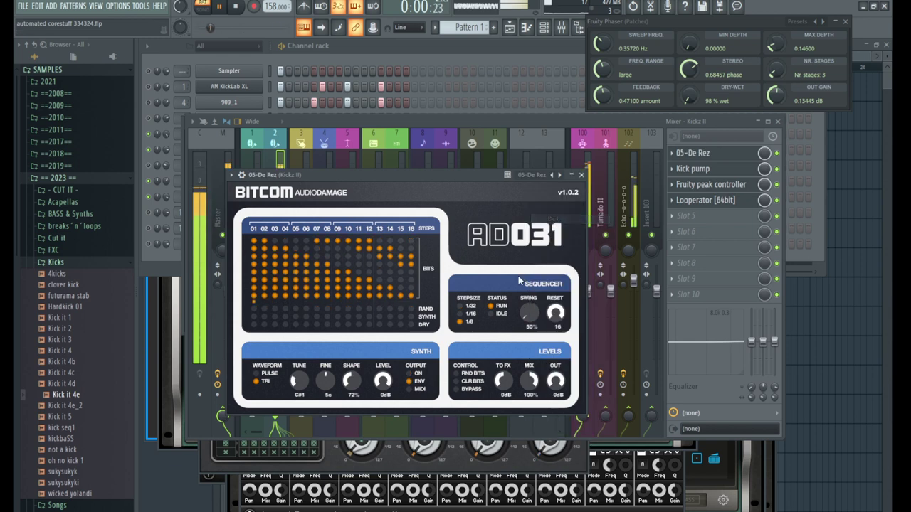
drag(532, 331, 528, 270)
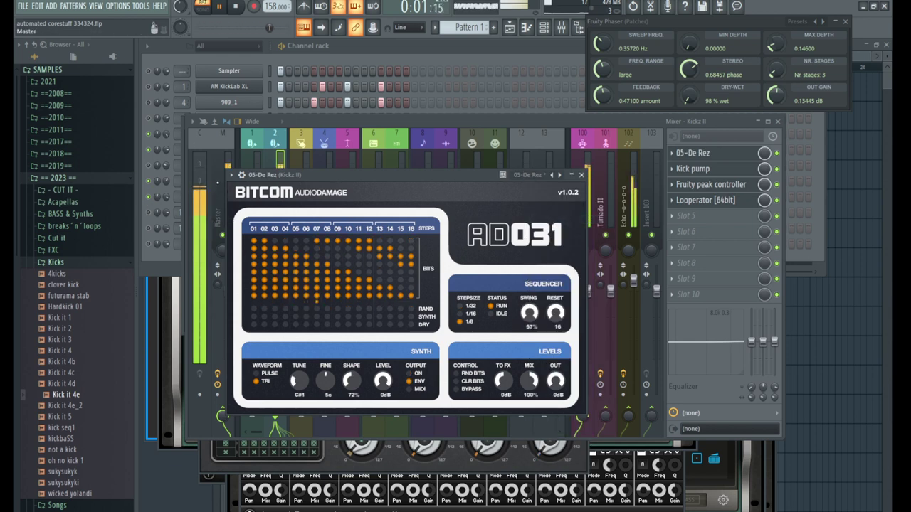
Turn the mix level of the Turnado effect on the Master track down to minimum.
click(219, 206)
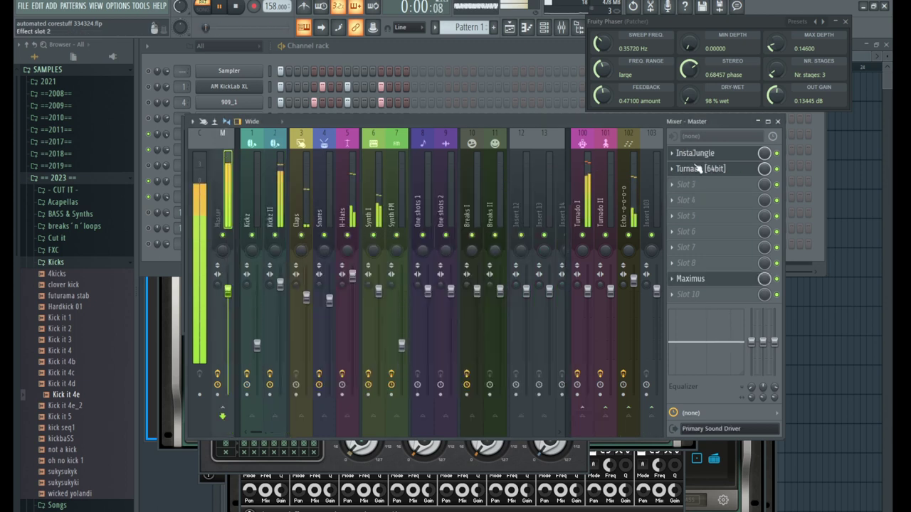
click(714, 172)
drag(764, 169, 765, 217)
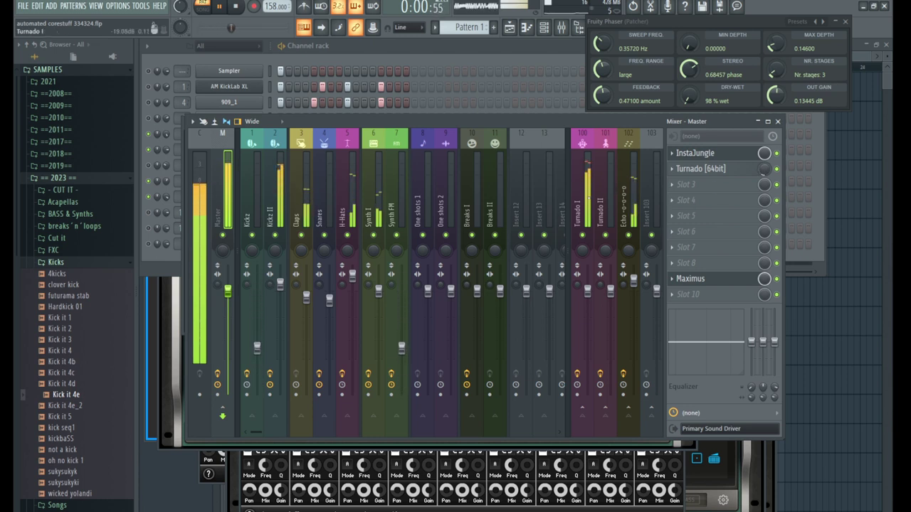
Open Echo Machine on the Echo mixer track and load its Abnormal echo preset.
click(585, 183)
click(652, 178)
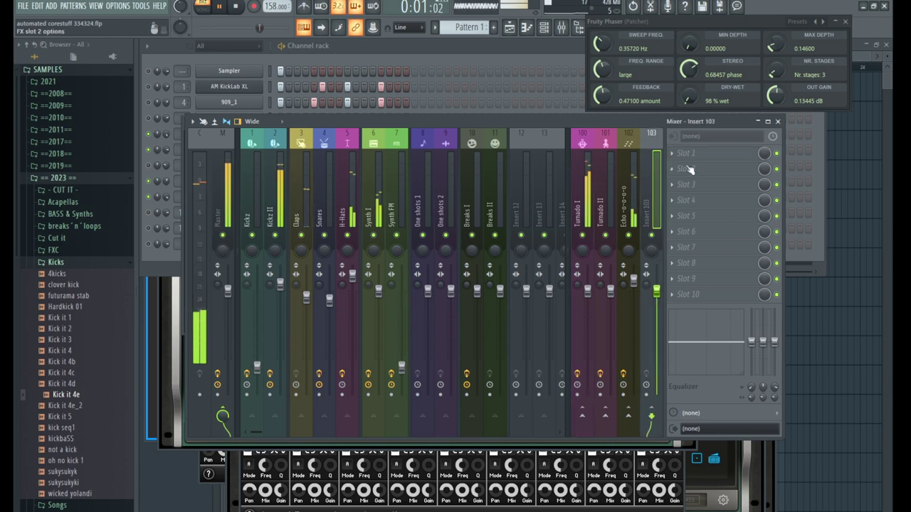
click(629, 183)
click(701, 153)
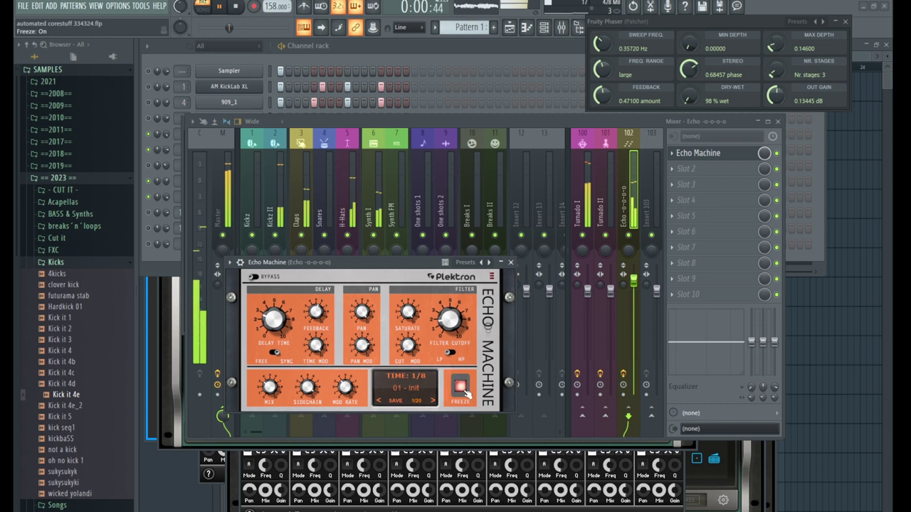
click(432, 401)
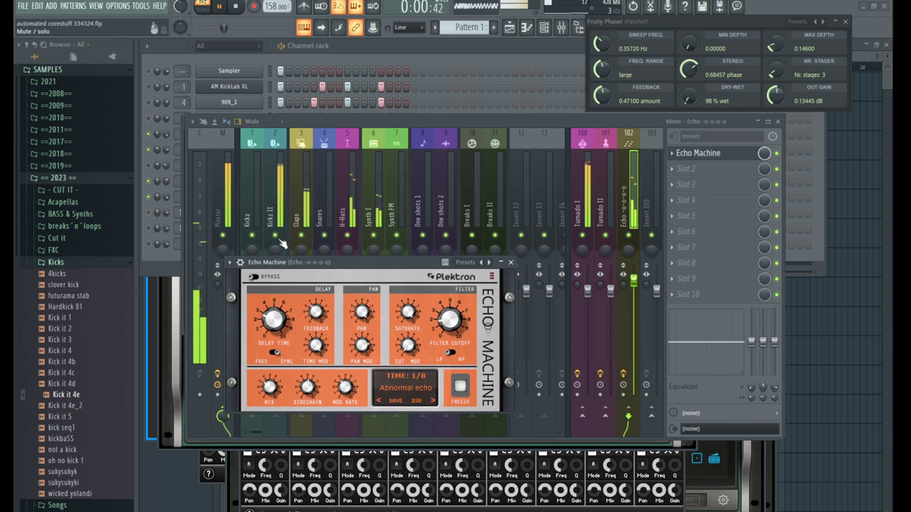
Solo the Kickz II mixer track and open Turnado on the Turnado I track.
right_click(276, 235)
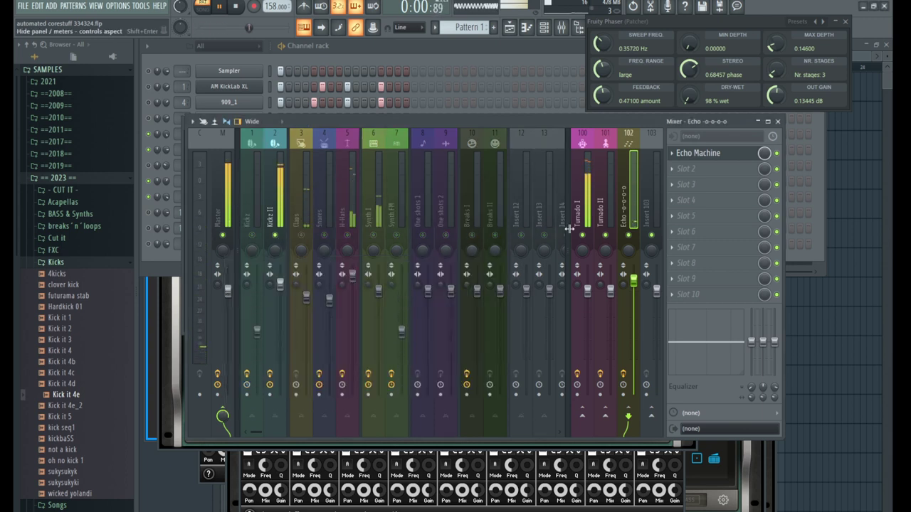
click(585, 213)
click(746, 153)
Turn Turnado's Reverb knob up to 100 and control the effects with the Dictator fader.
drag(416, 384, 437, 275)
click(509, 175)
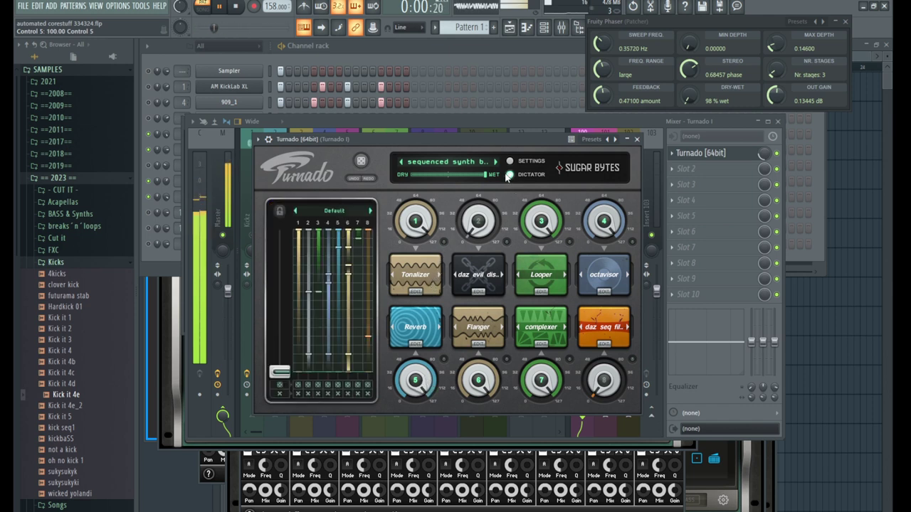
drag(284, 384, 313, 384)
Fill every second step of the Clap004 channel and unmute it.
click(171, 146)
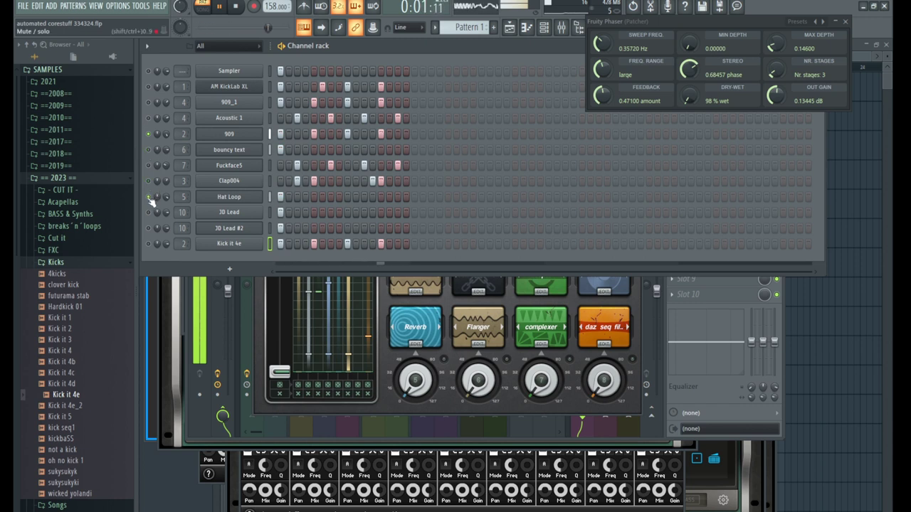
right_click(234, 181)
click(379, 216)
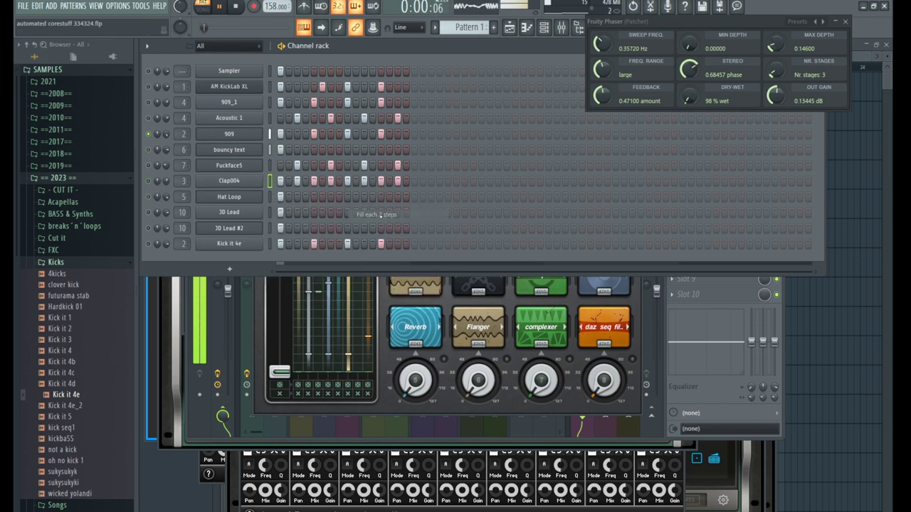
click(149, 180)
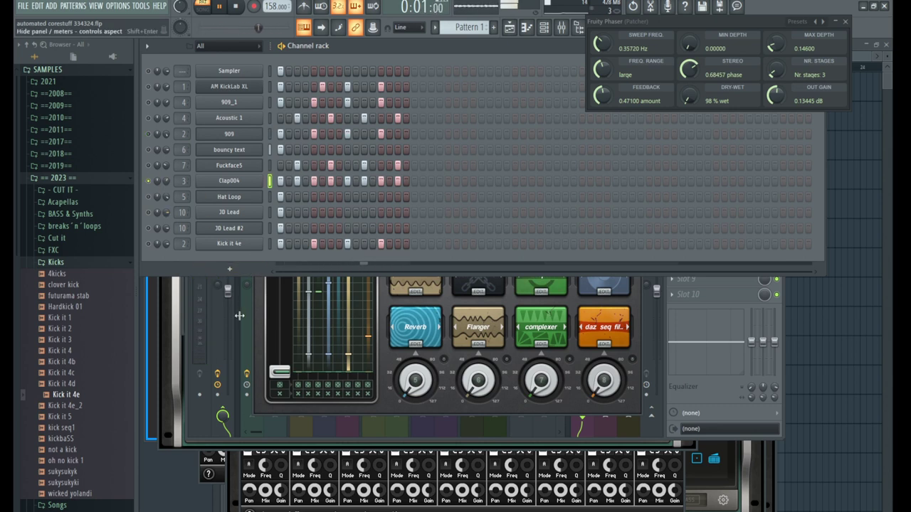
Route the Clap004 channel to mixer track 4, Snares.
click(229, 297)
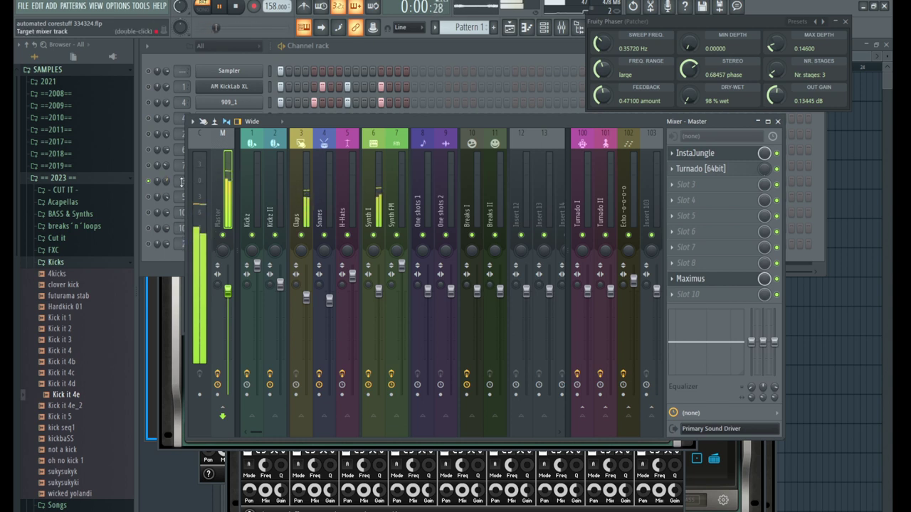
click(180, 180)
scroll(181, 180, up, 1)
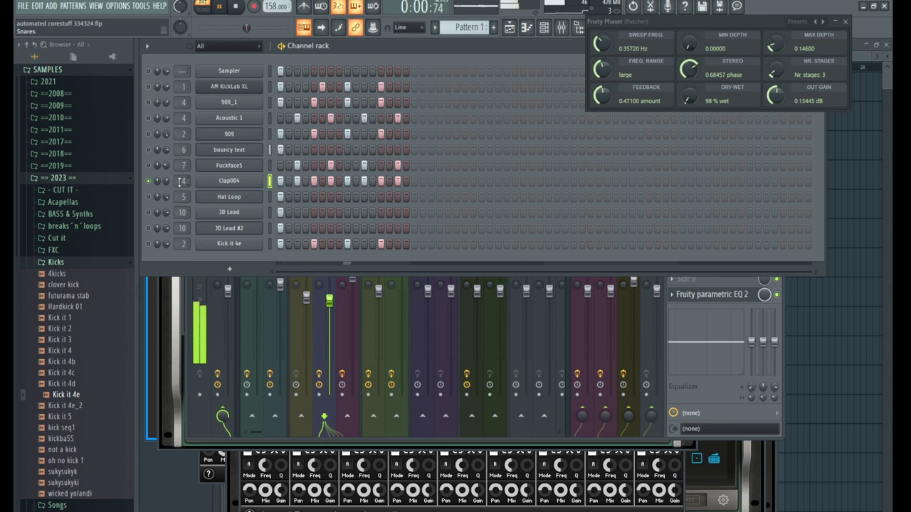
Fill every fourth step of the Clap004 channel and rotate its steps left twice.
right_click(243, 181)
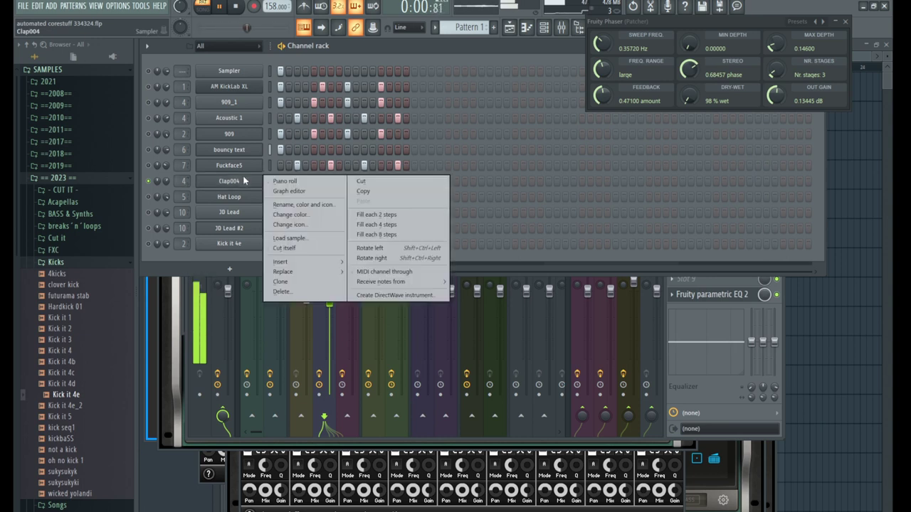
click(379, 224)
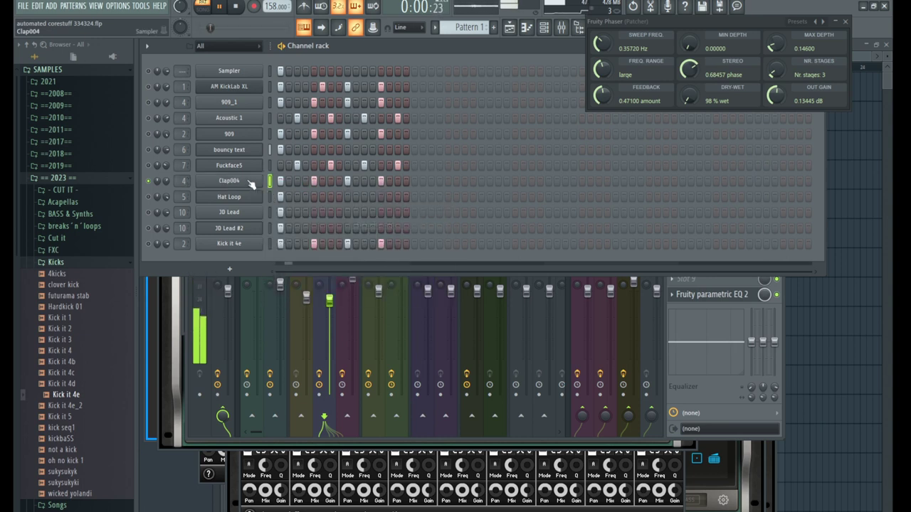
right_click(250, 183)
click(377, 245)
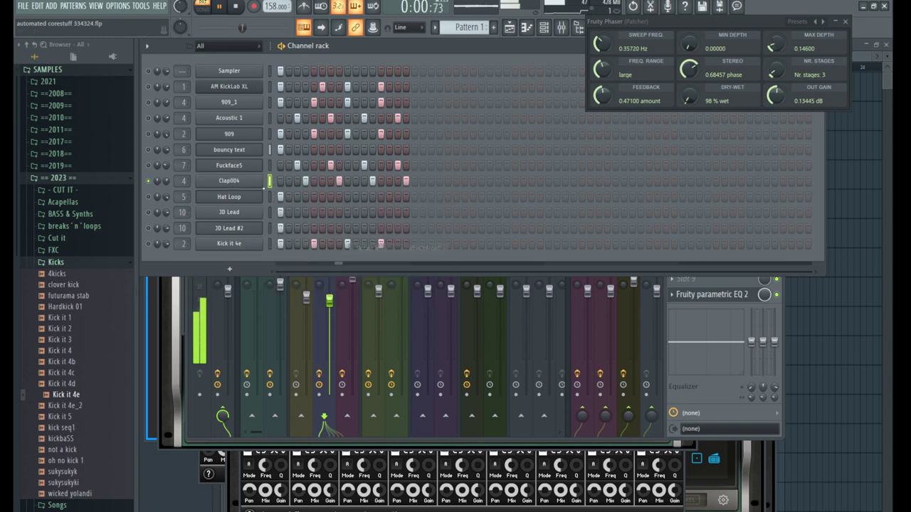
right_click(254, 184)
click(377, 248)
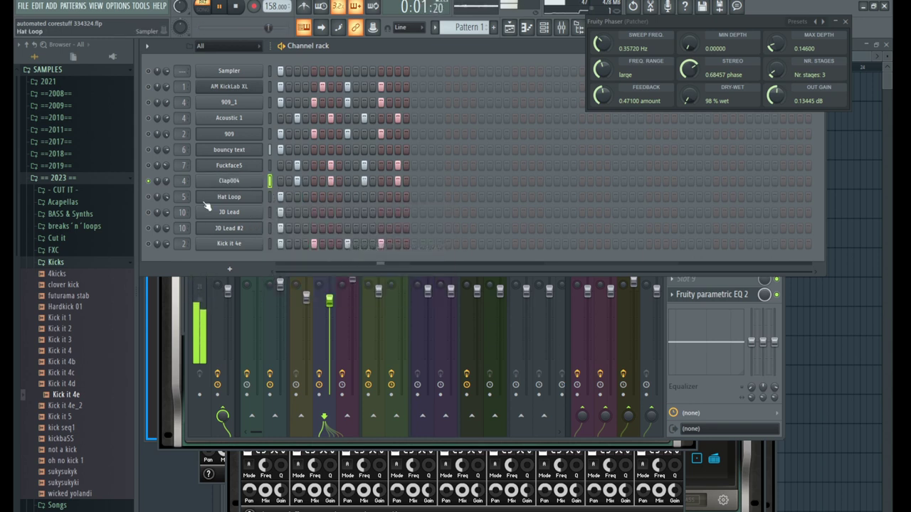
Unmute the Kick it 4e and 909 channels, with Kick it 4e routed directly to the Master track.
click(148, 243)
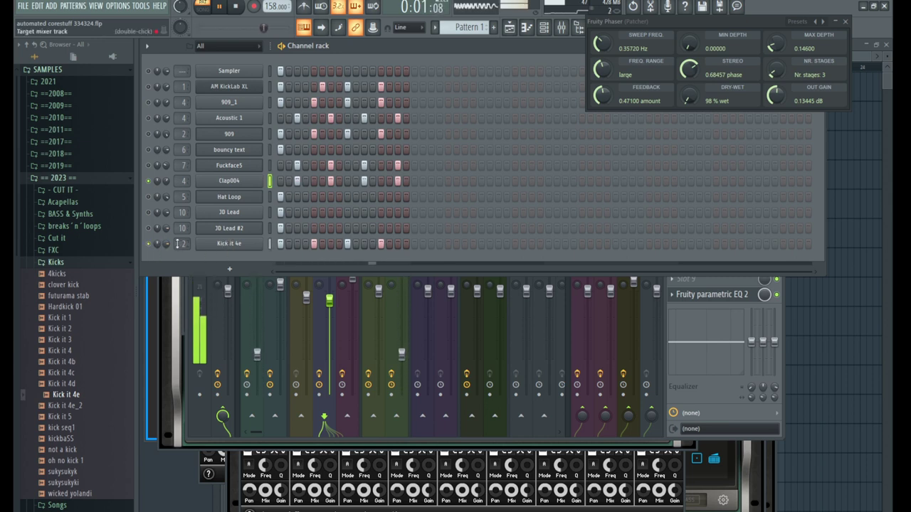
scroll(177, 243, down, 1)
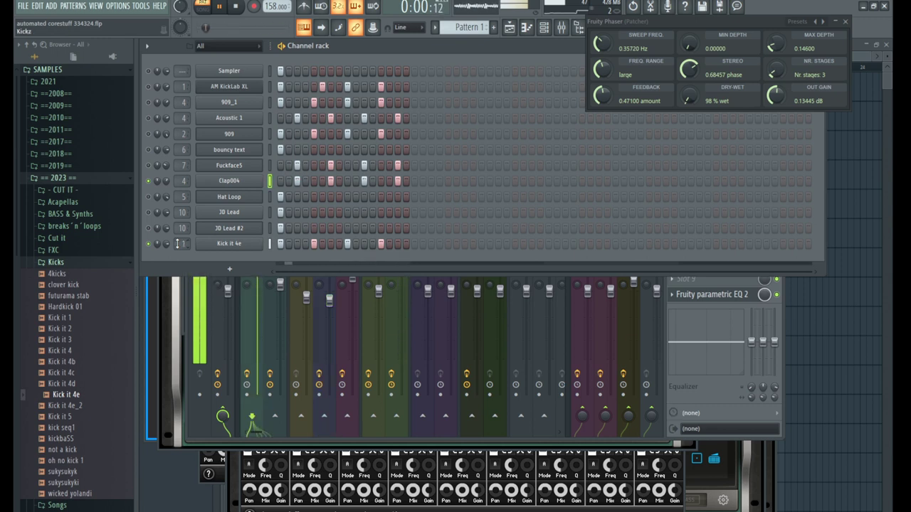
scroll(177, 244, down, 1)
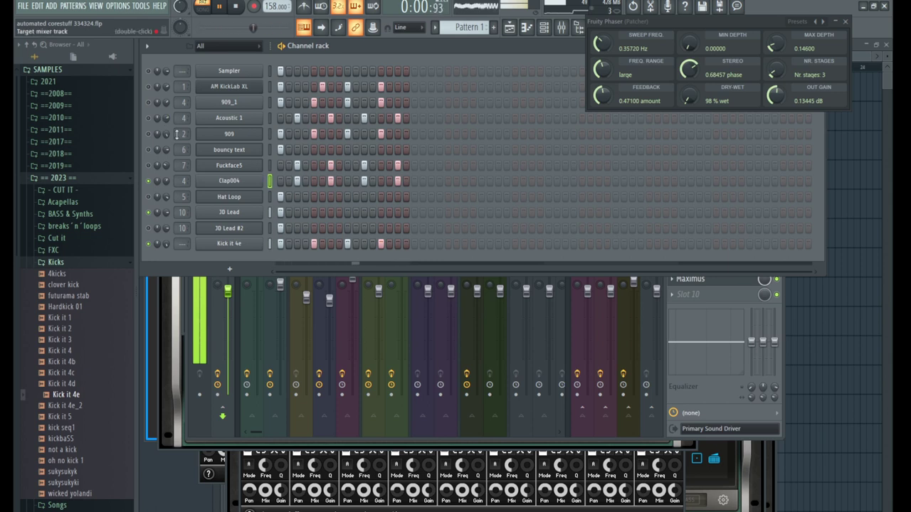
click(148, 135)
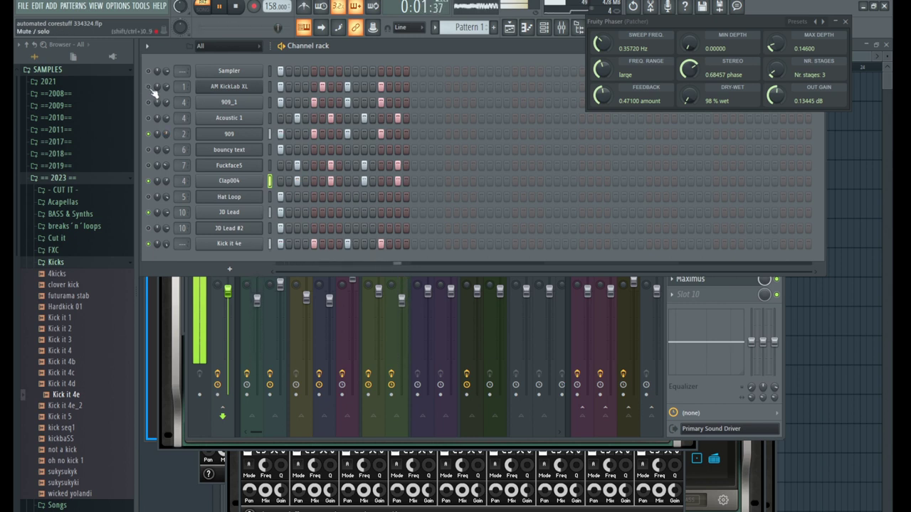
Route the Kick it 4e channel to mixer track 2, Kickz II, and JD Lead to the One shots 1 track.
drag(183, 246, 181, 242)
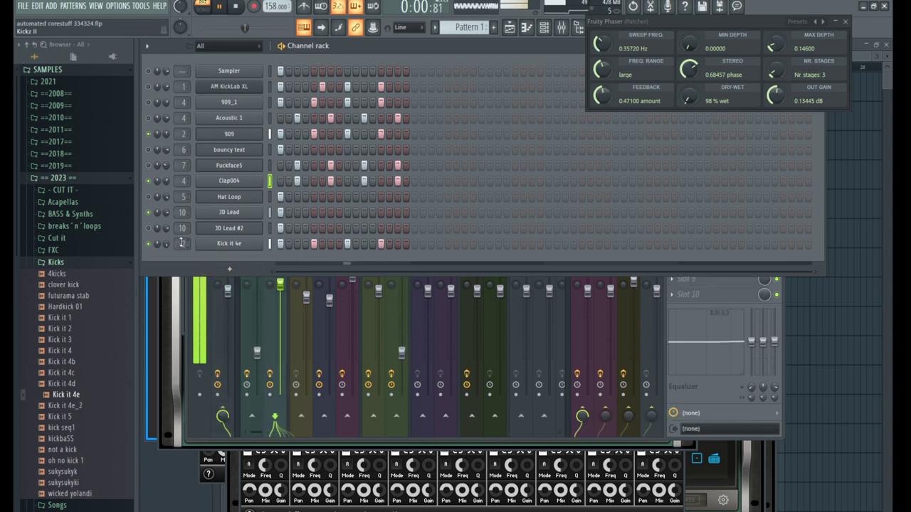
scroll(182, 212, down, 2)
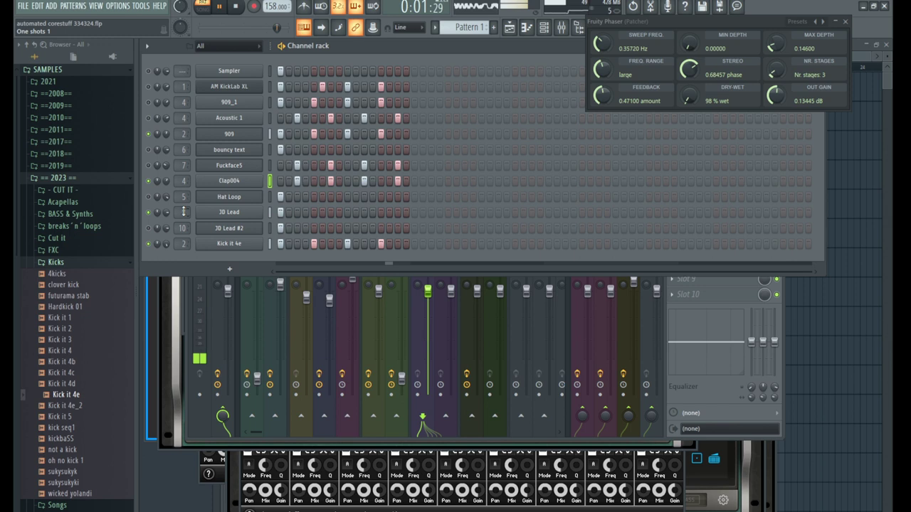
Route the JD Lead channel to mixer track 10, Breaks I, and swap playback from it to JD Lead #2.
scroll(183, 212, up, 1)
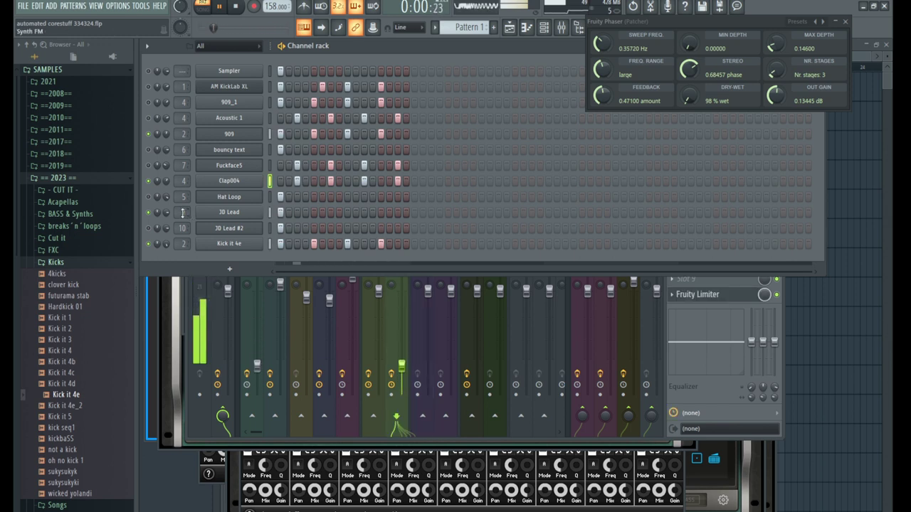
scroll(182, 212, down, 3)
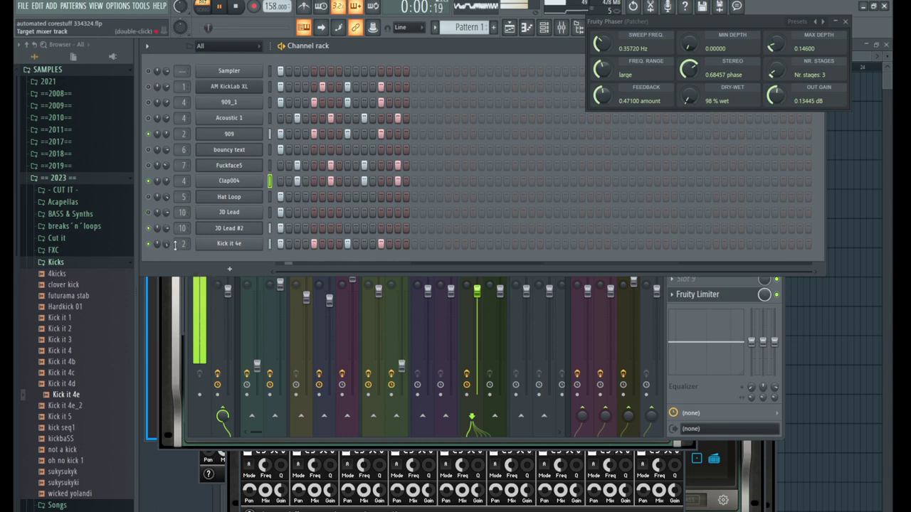
Reverse the JD Lead #2 sample and show the second page of its precomputed effects.
click(214, 233)
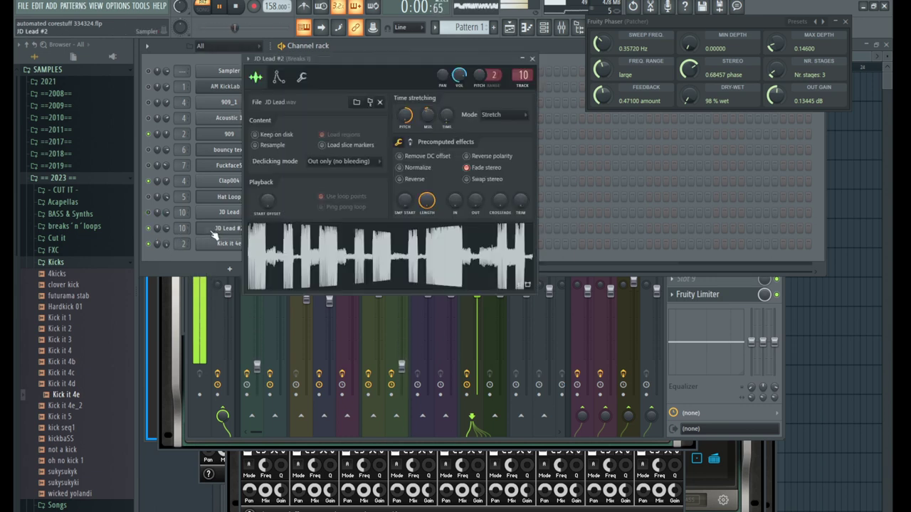
click(402, 181)
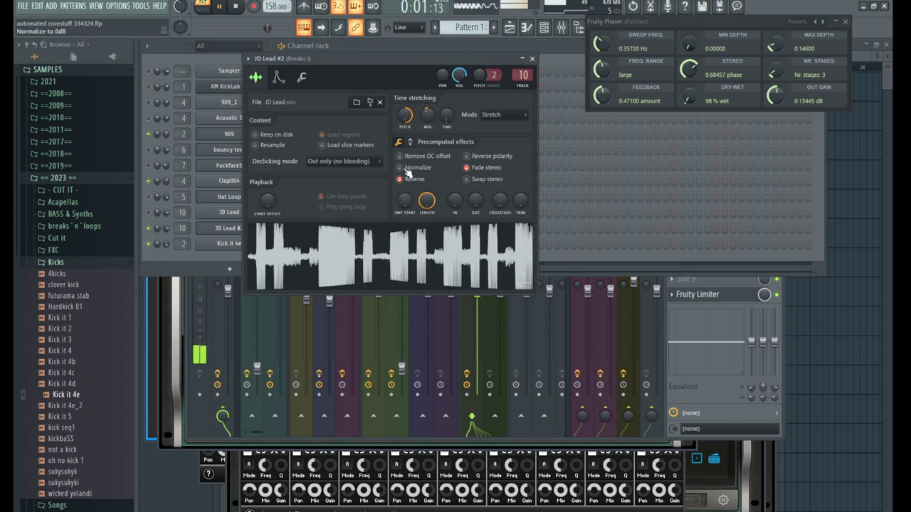
click(411, 143)
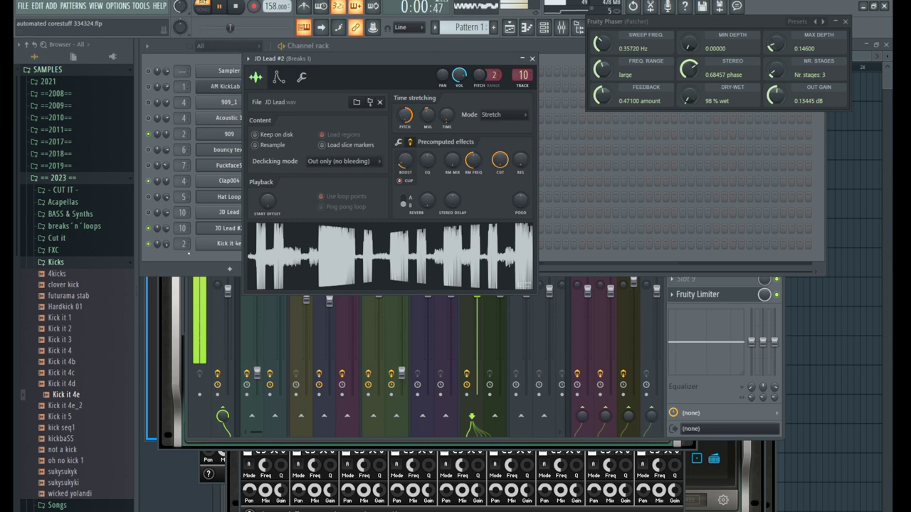
Mute the Kick it 4e and 909 channels and route JD Lead #2 to mixer track 7, Synth FM.
click(148, 244)
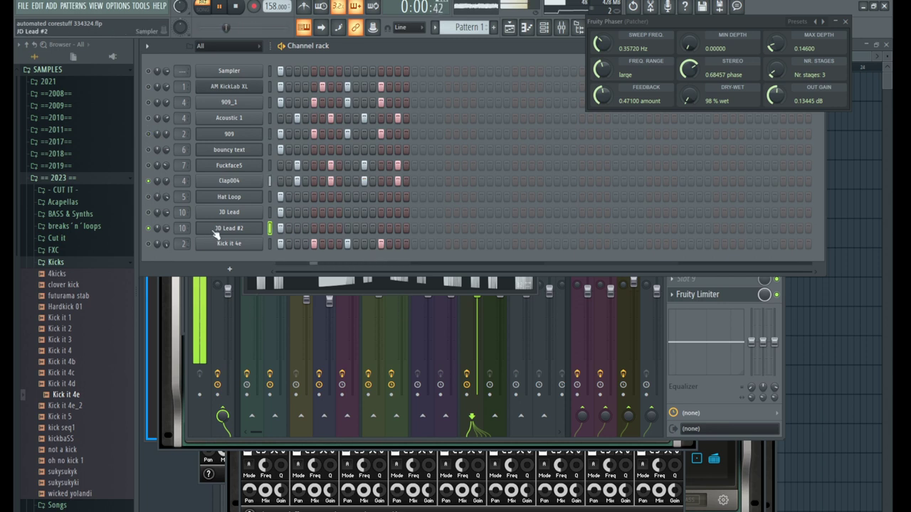
scroll(181, 227, down, 3)
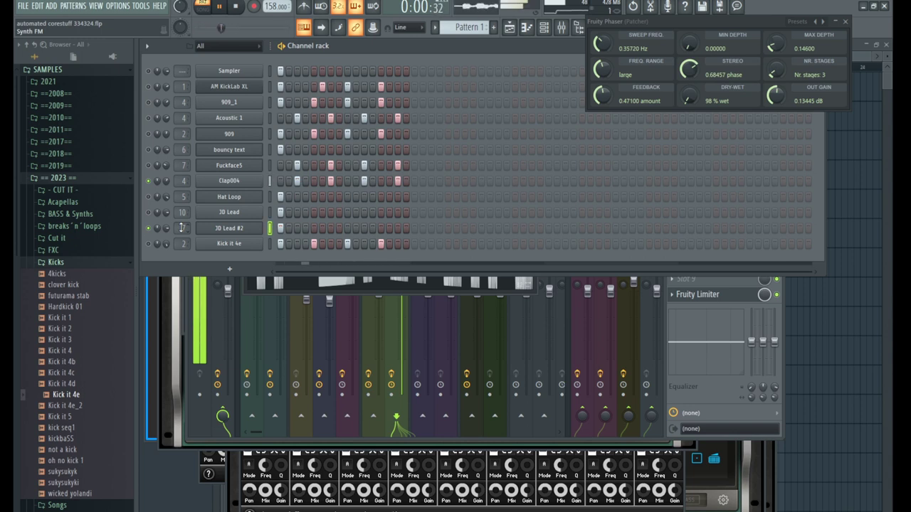
Unmute the bouncy text channel and bring up its target mixer track, Synth I.
click(149, 149)
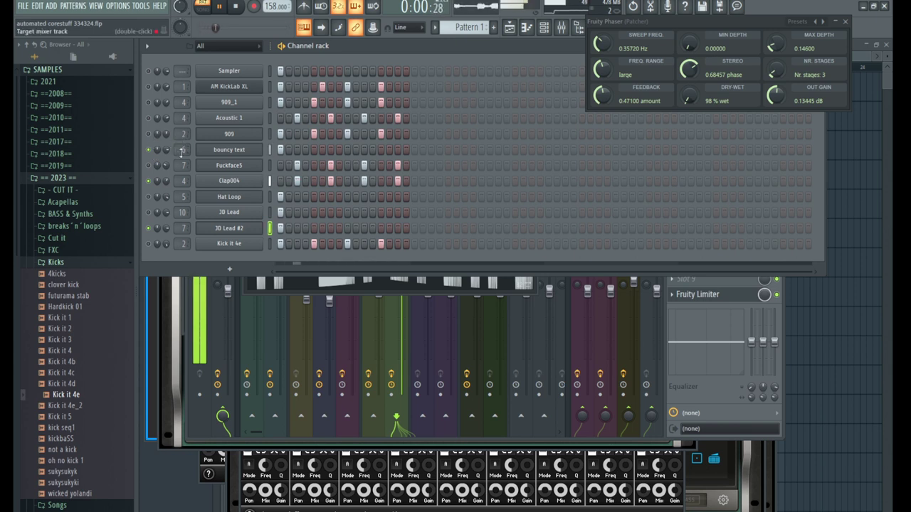
click(218, 151)
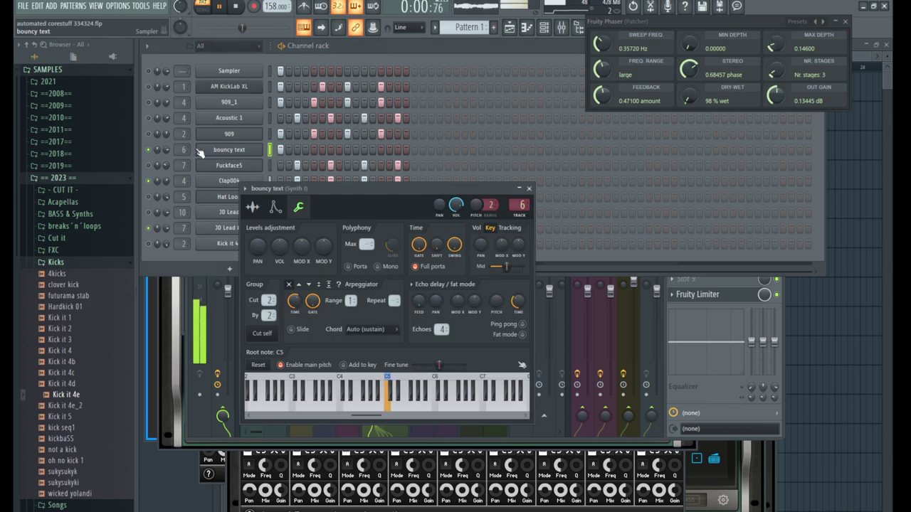
double_click(183, 150)
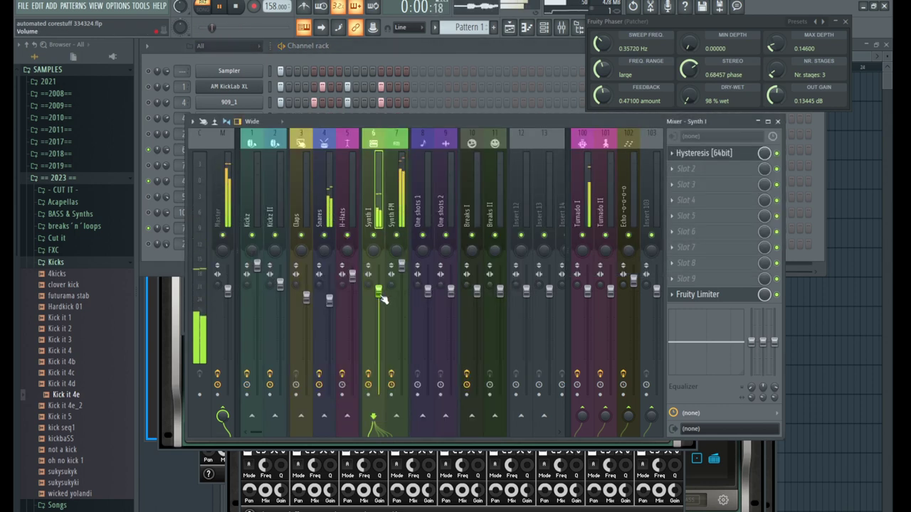
In the Hysteresis effect on Synth I, turn delay sync on and set the modulation rate to 0.00 Hz.
click(708, 154)
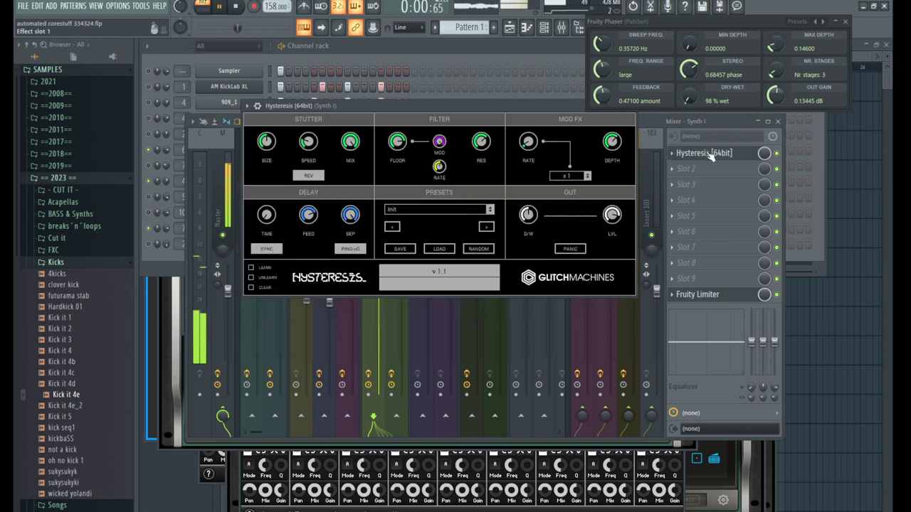
click(276, 249)
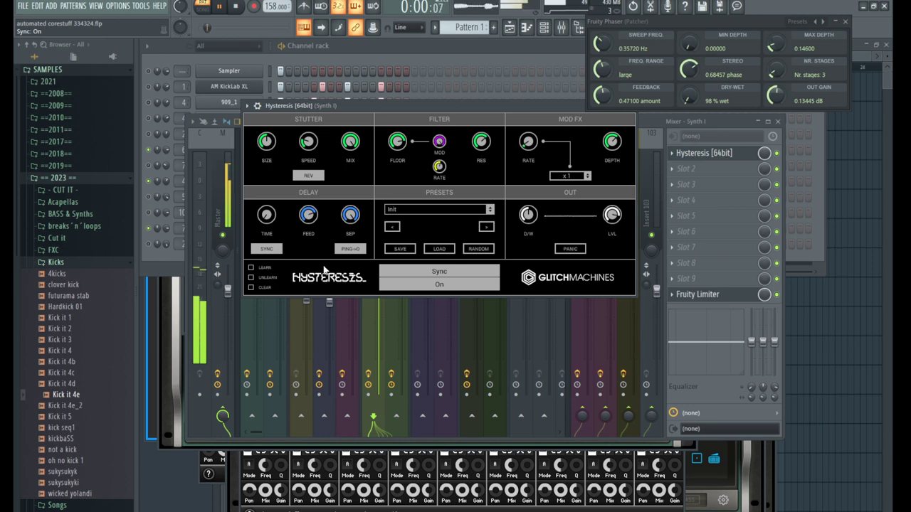
mouse_move(529, 140)
mouse_down()
mouse_move(523, 93)
mouse_move(524, 148)
mouse_up()
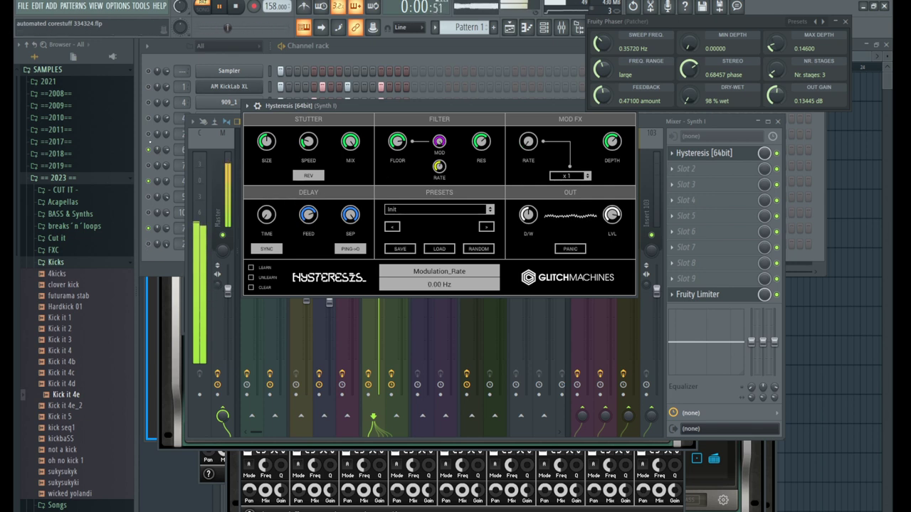
Unmute the 909 channel, and set bouncy text to 46% volume on mixer track 4, Snares.
click(198, 89)
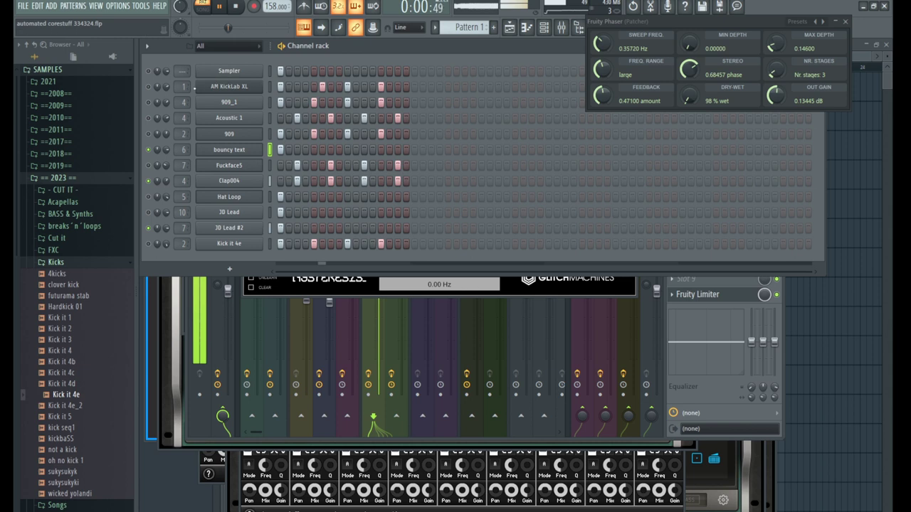
click(148, 135)
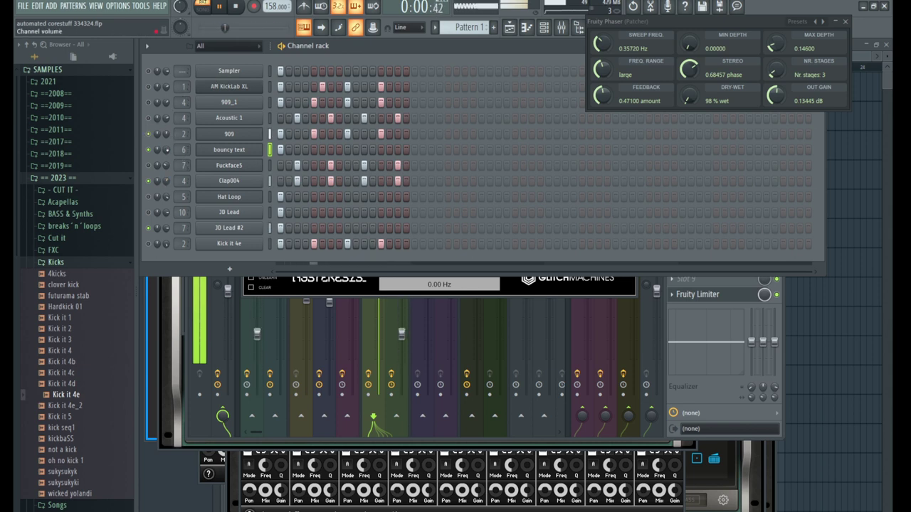
drag(166, 150, 166, 163)
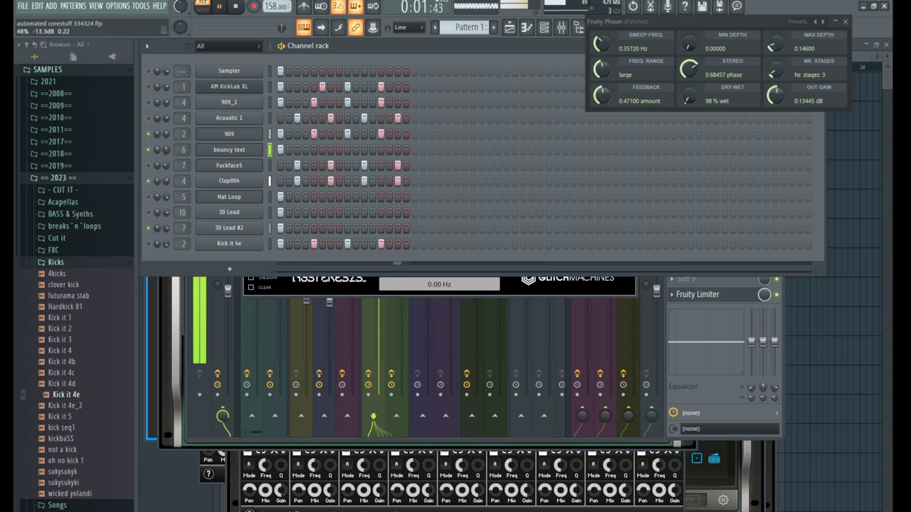
drag(181, 150, 182, 165)
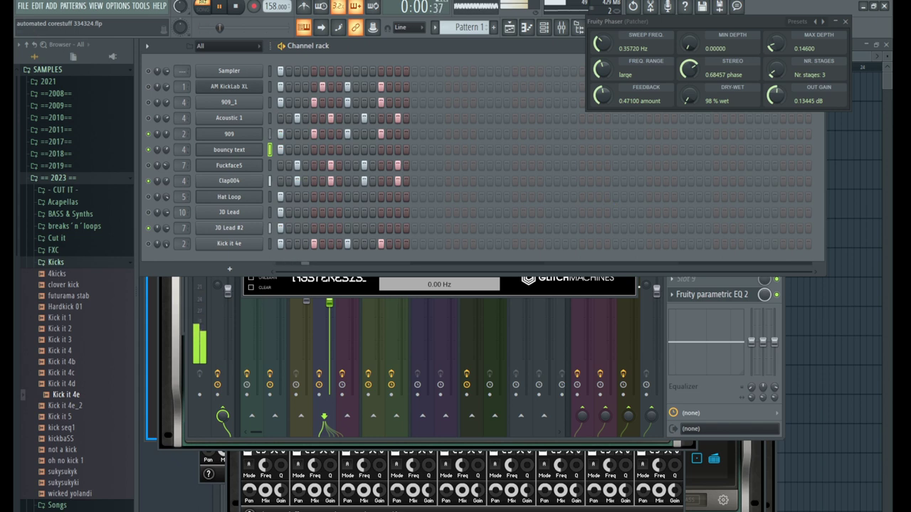
Lower the Synth I mixer track's volume to 61% (-9.5 dB).
click(712, 303)
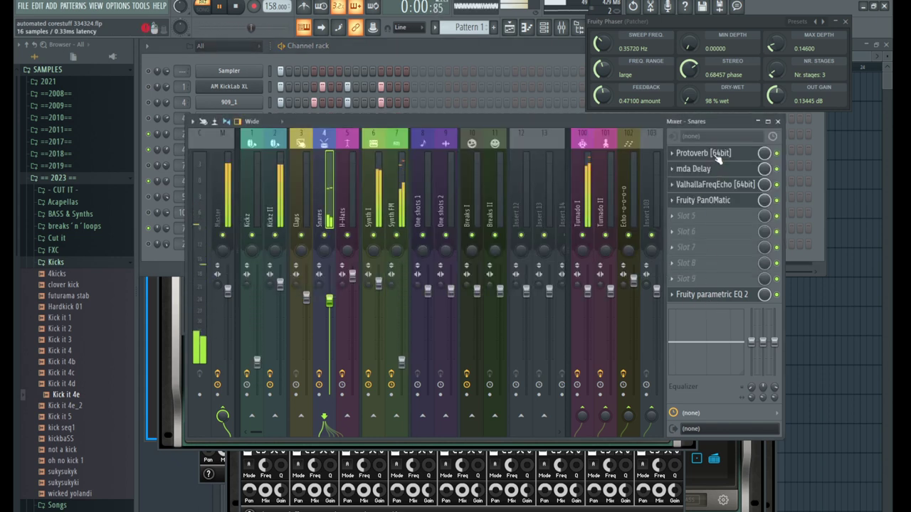
drag(379, 283, 378, 331)
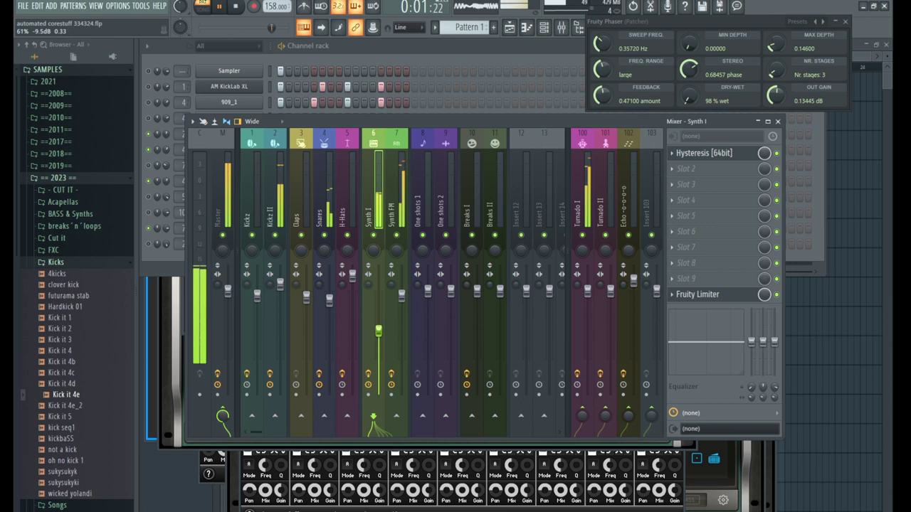
Add Kombinat Dva to the second effect slot of Synth I, using the 79 OG-Triple Ring preset in Multi mode.
click(687, 169)
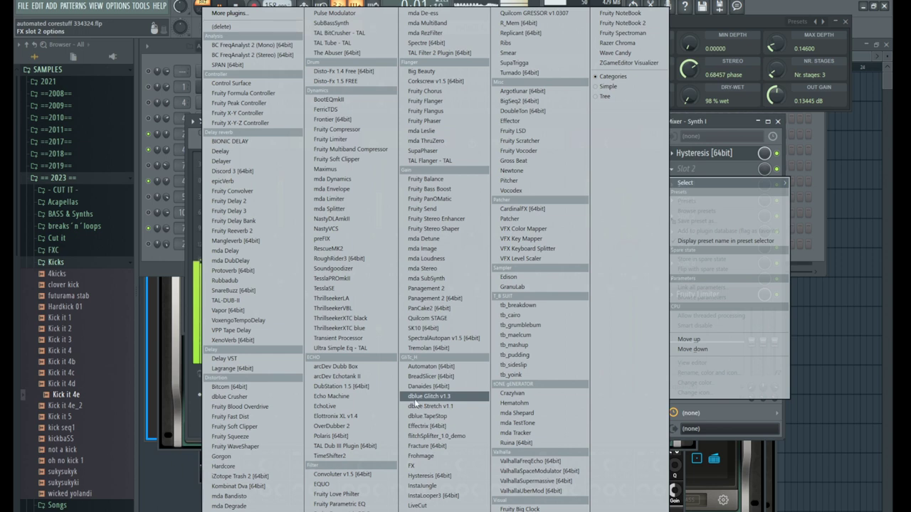
click(262, 487)
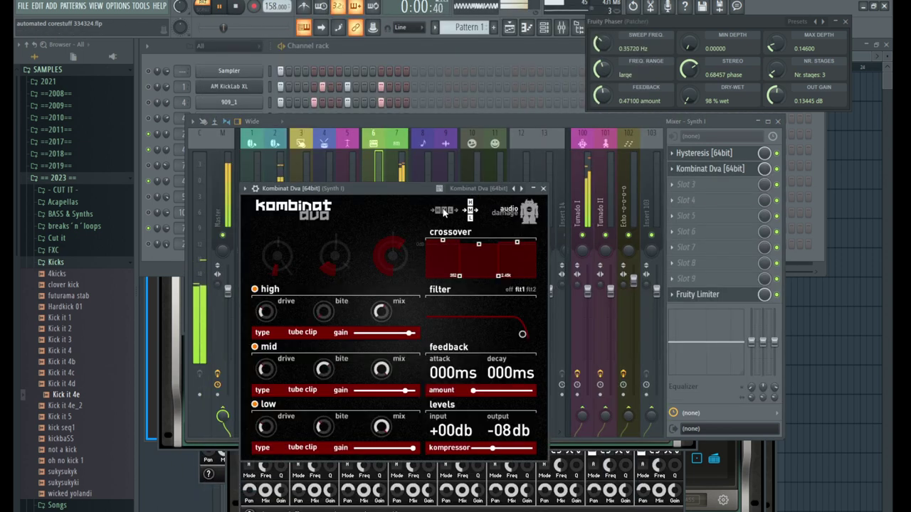
click(469, 212)
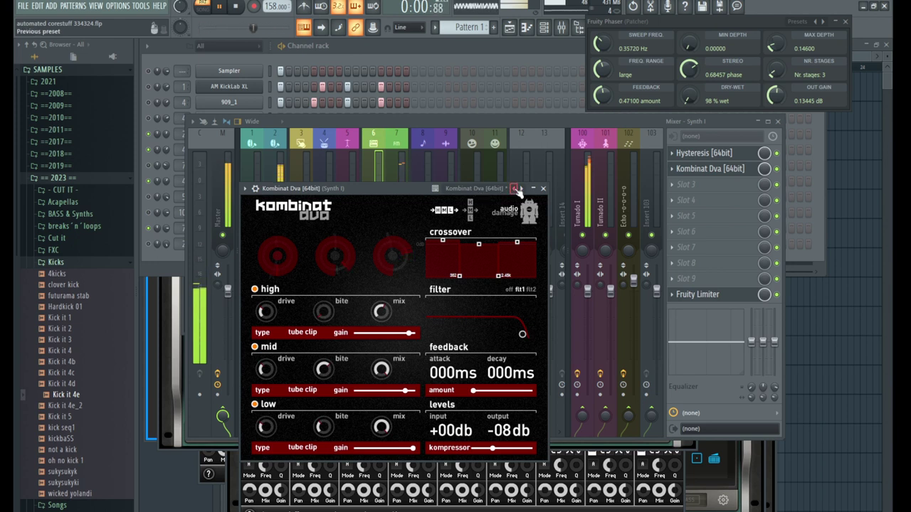
click(516, 190)
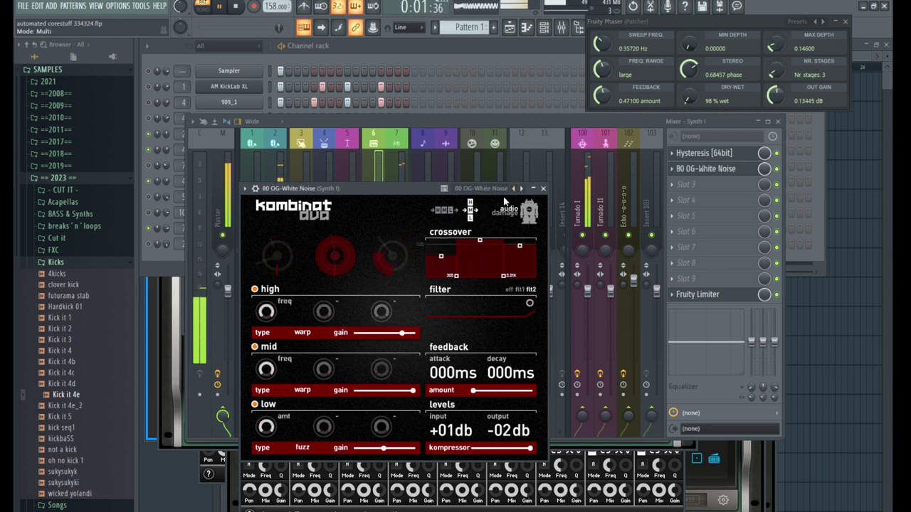
click(514, 189)
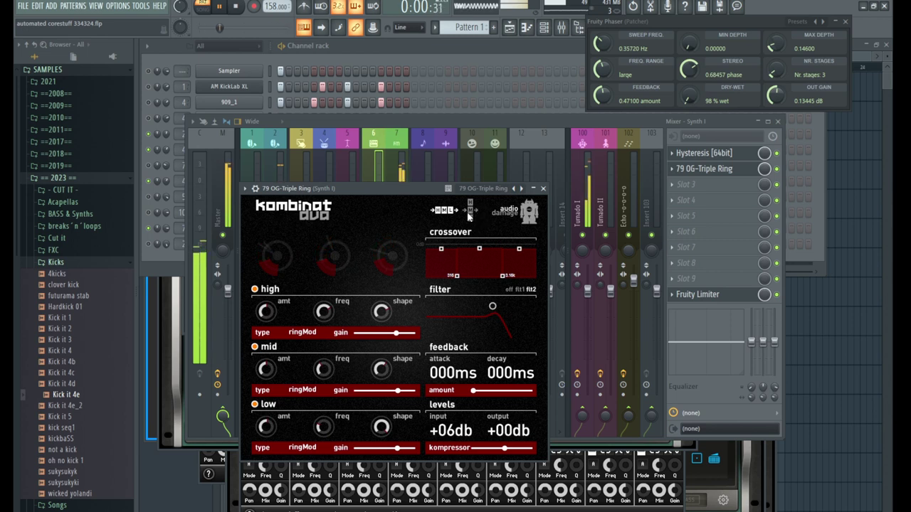
click(469, 214)
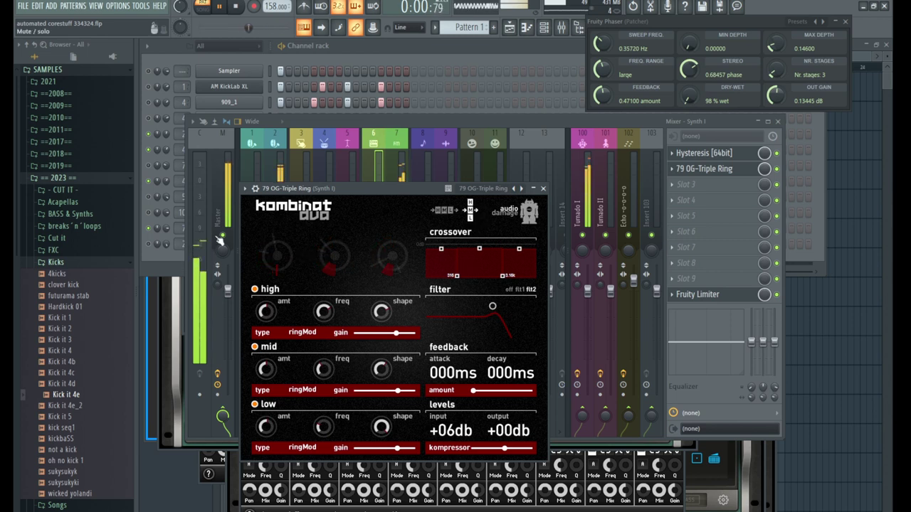
Mute JD Lead #2 and try the 909 channel on the Snares track before returning it to mixer track 2.
click(152, 239)
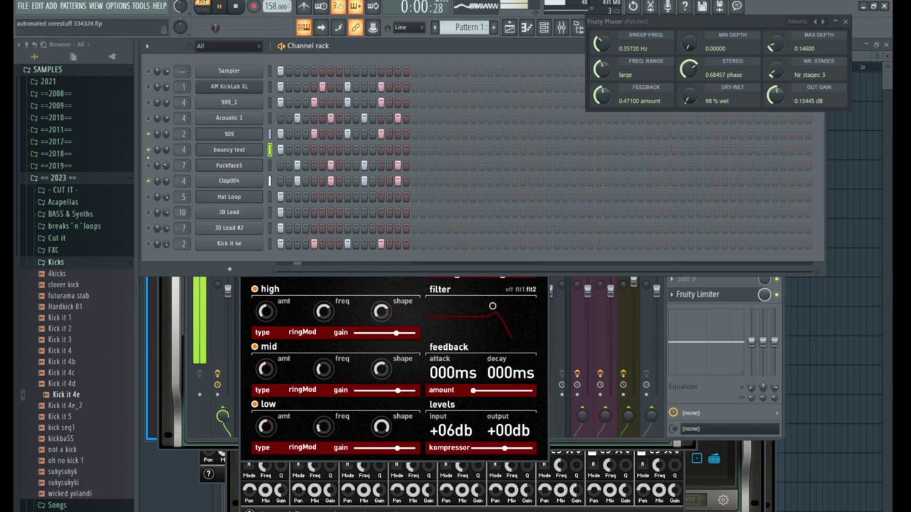
scroll(178, 134, up, 2)
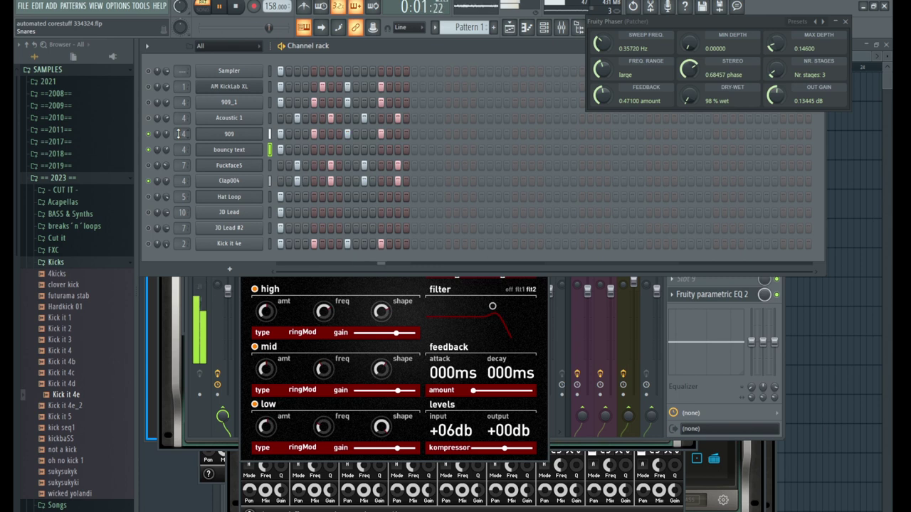
scroll(178, 134, down, 2)
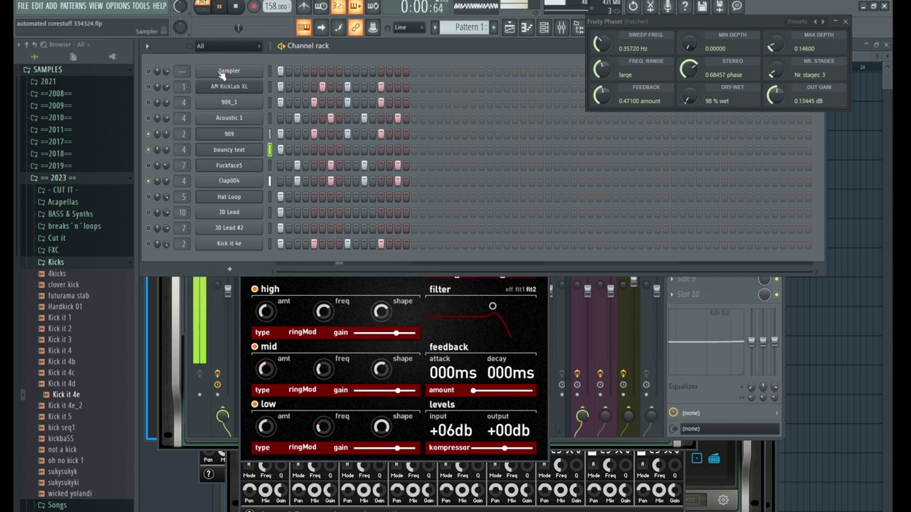
Drop the tempo to 10 BPM and unmute the Kick it 4e channel.
drag(275, 7, 275, 94)
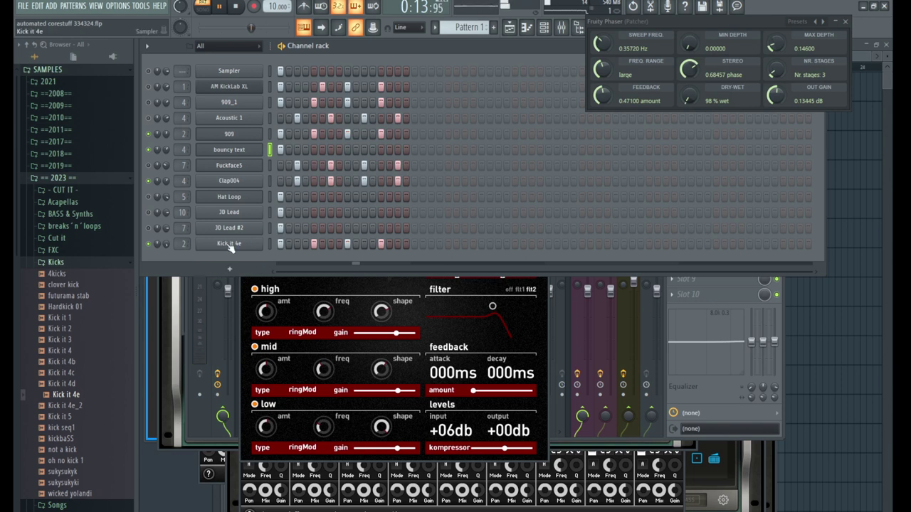
Open the 05-De Rez effect on mixer track 2, Kickz II.
key(F9)
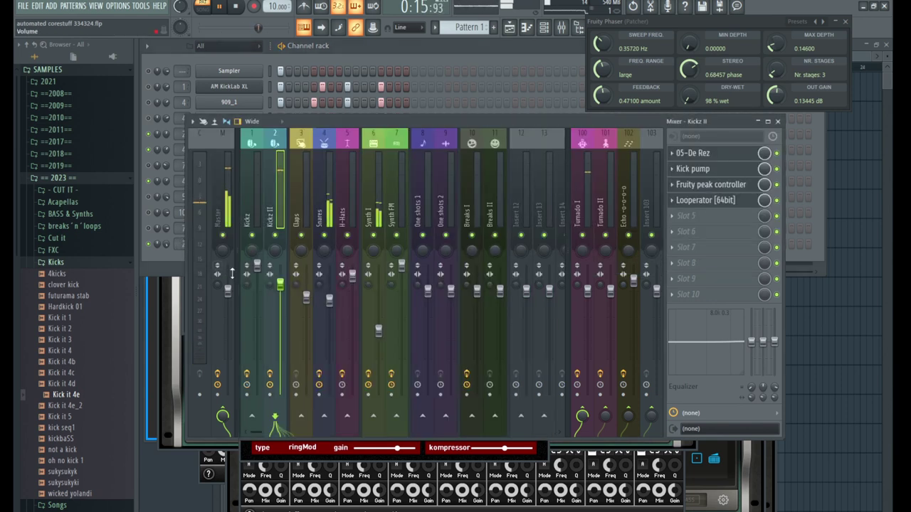
click(704, 156)
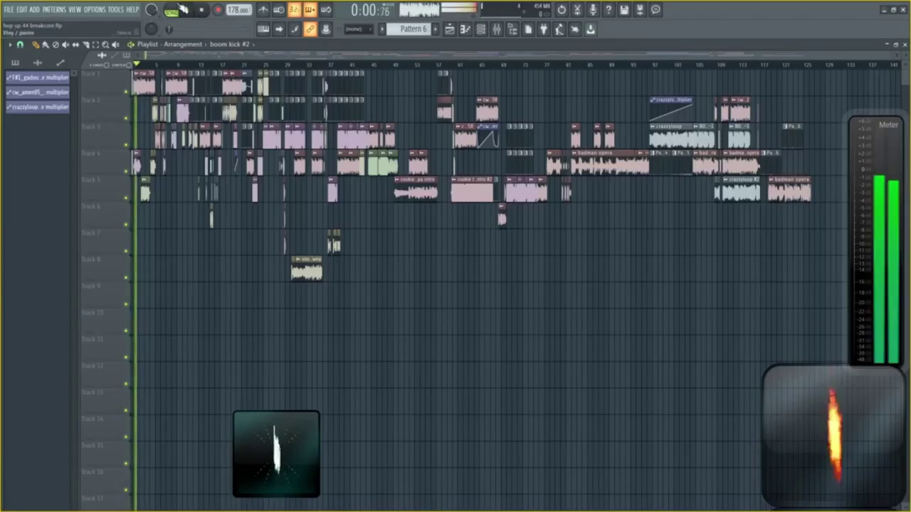
Show the mixer with the Master track's effects over the playlist arrangement.
key(F9)
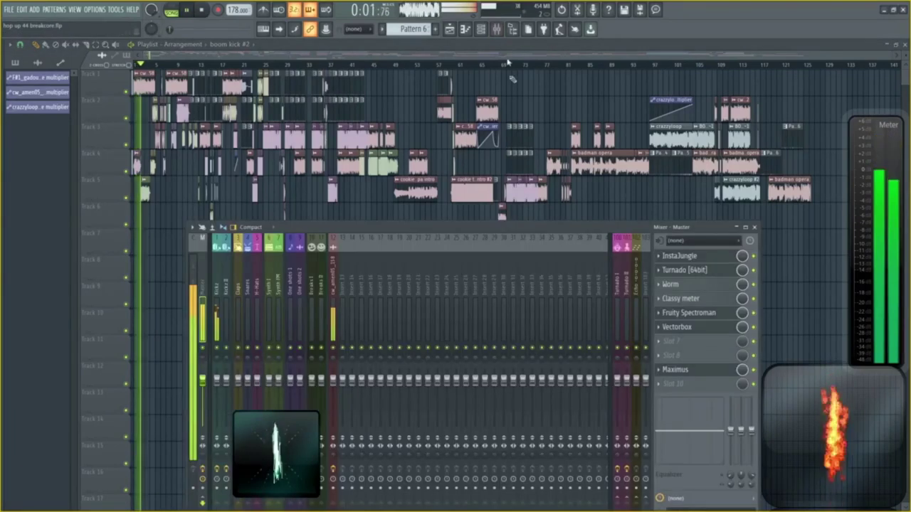